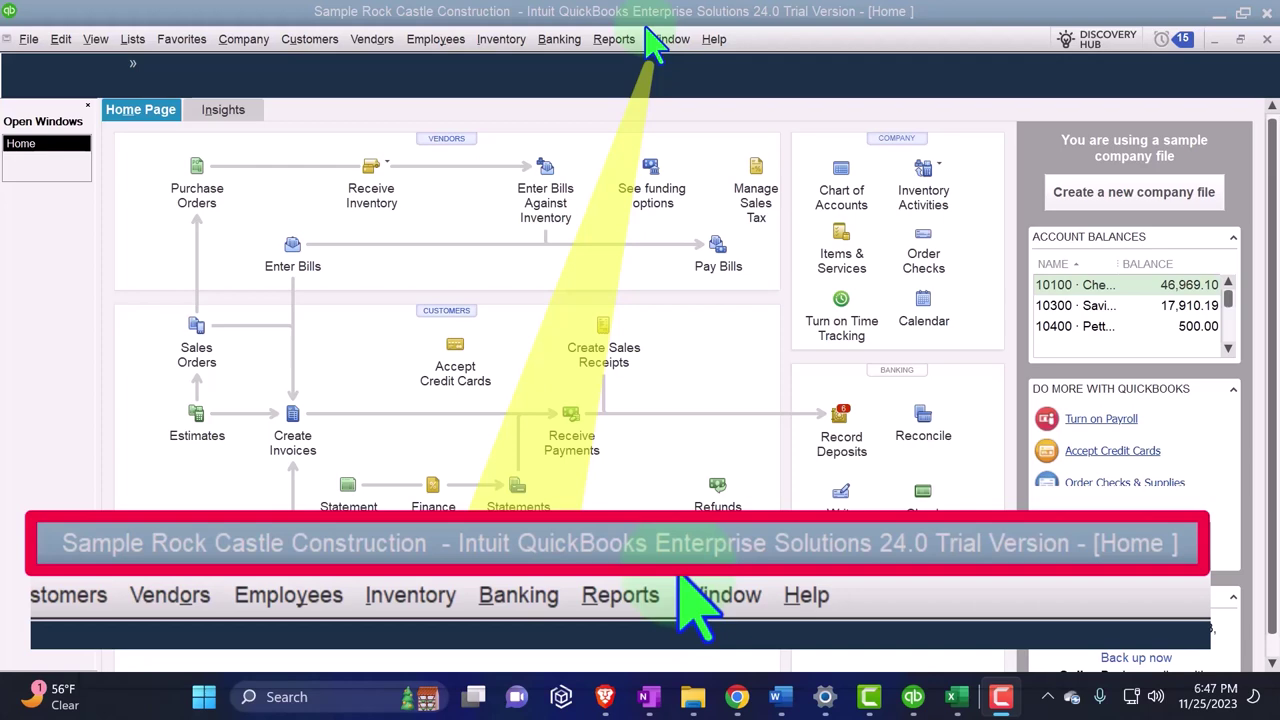
click(96, 40)
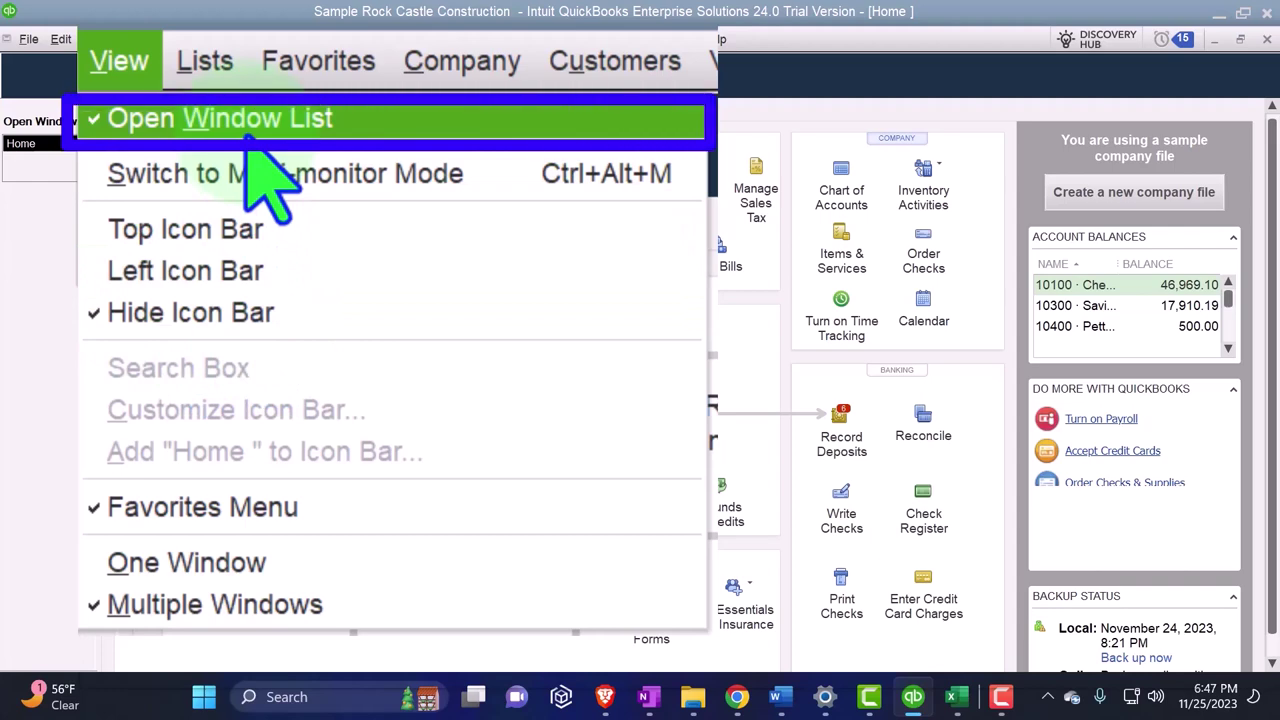
click(130, 312)
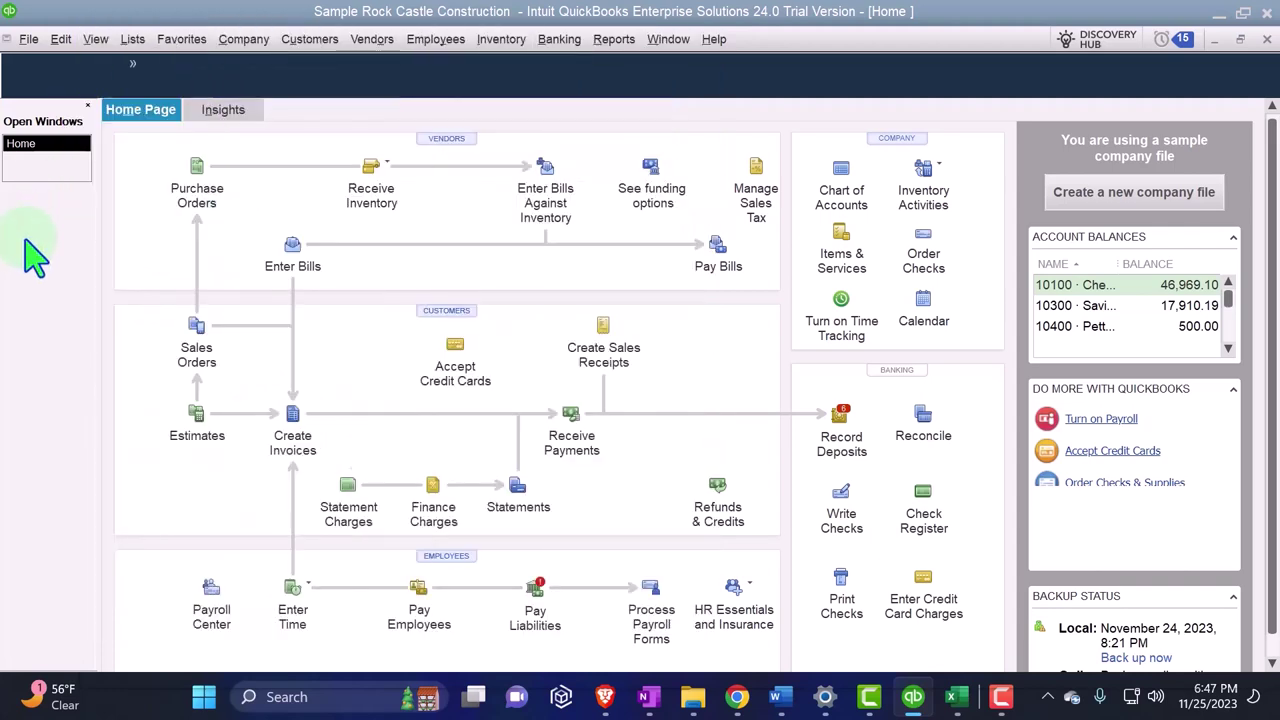
click(243, 39)
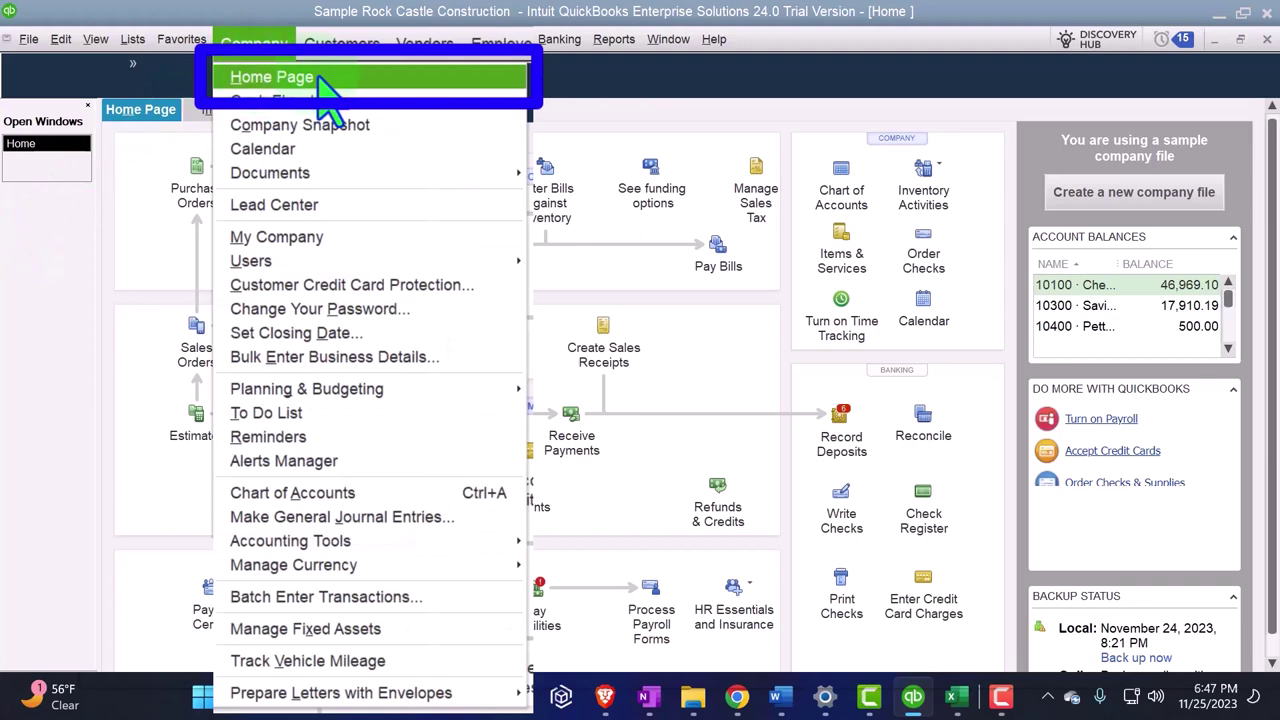
Open the Balance Sheet Standard report from the company and financial reports.
mouse_move(613, 40)
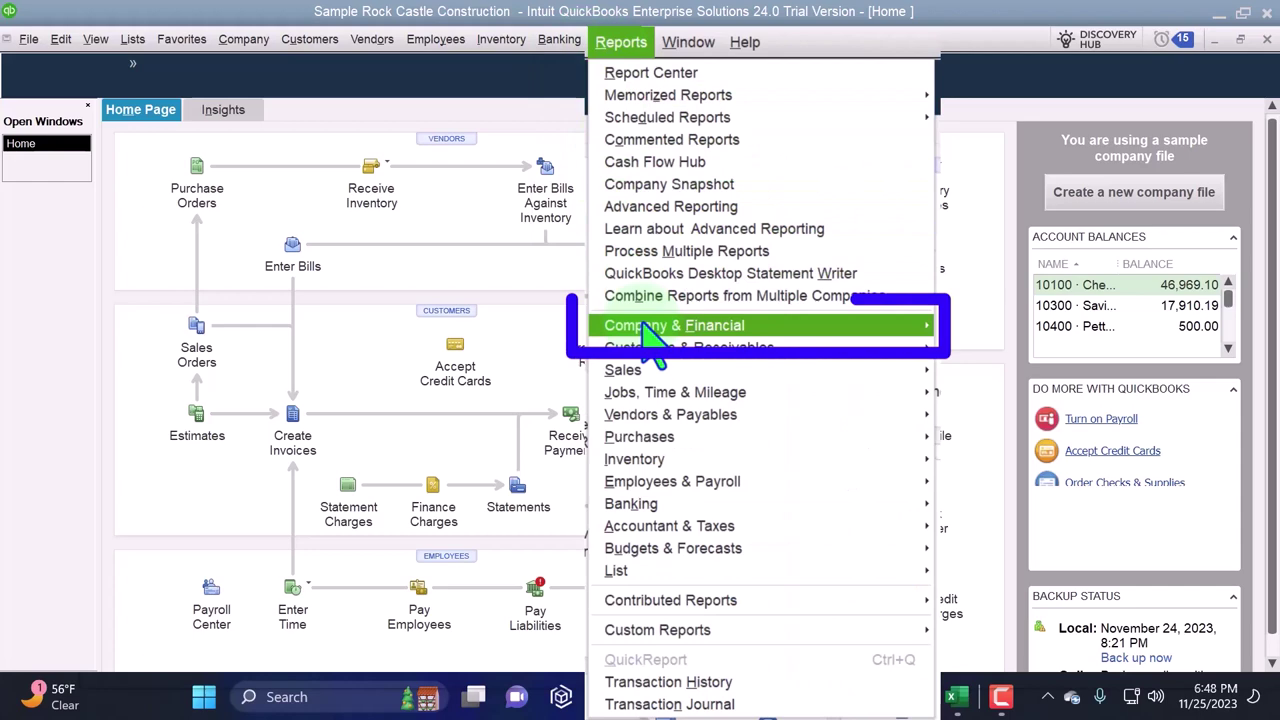
mouse_move(686, 272)
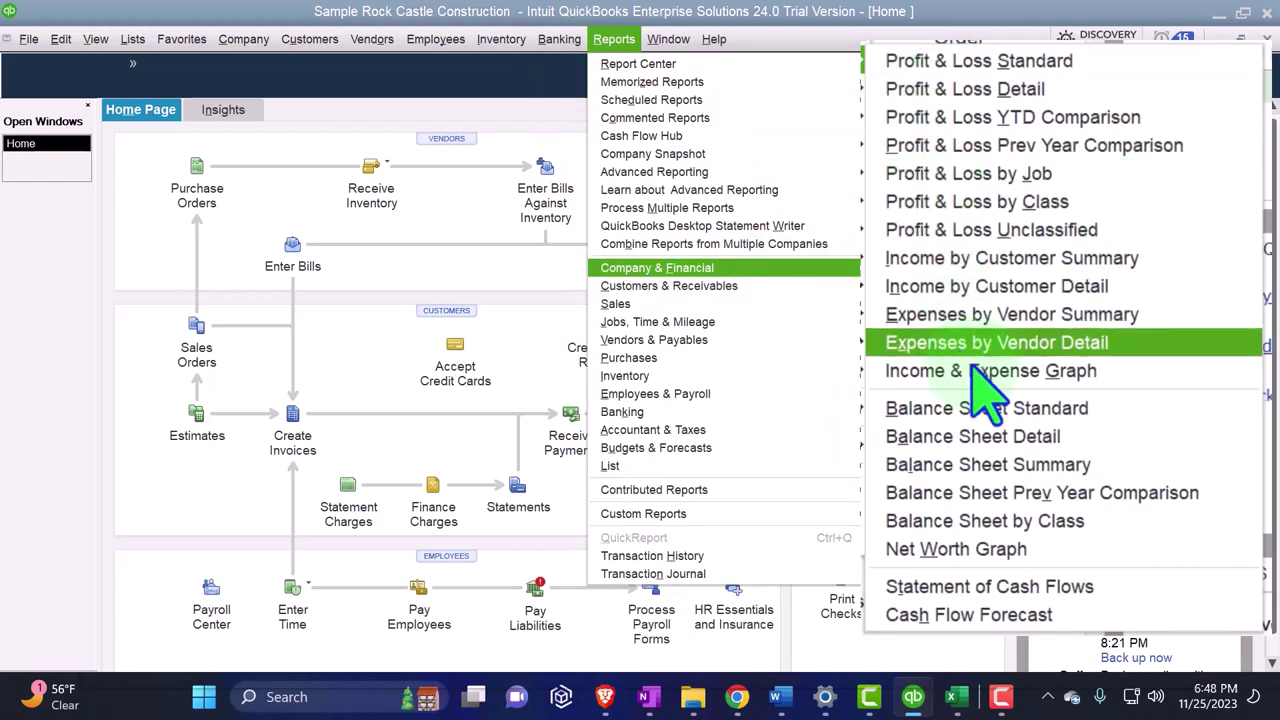
click(1112, 415)
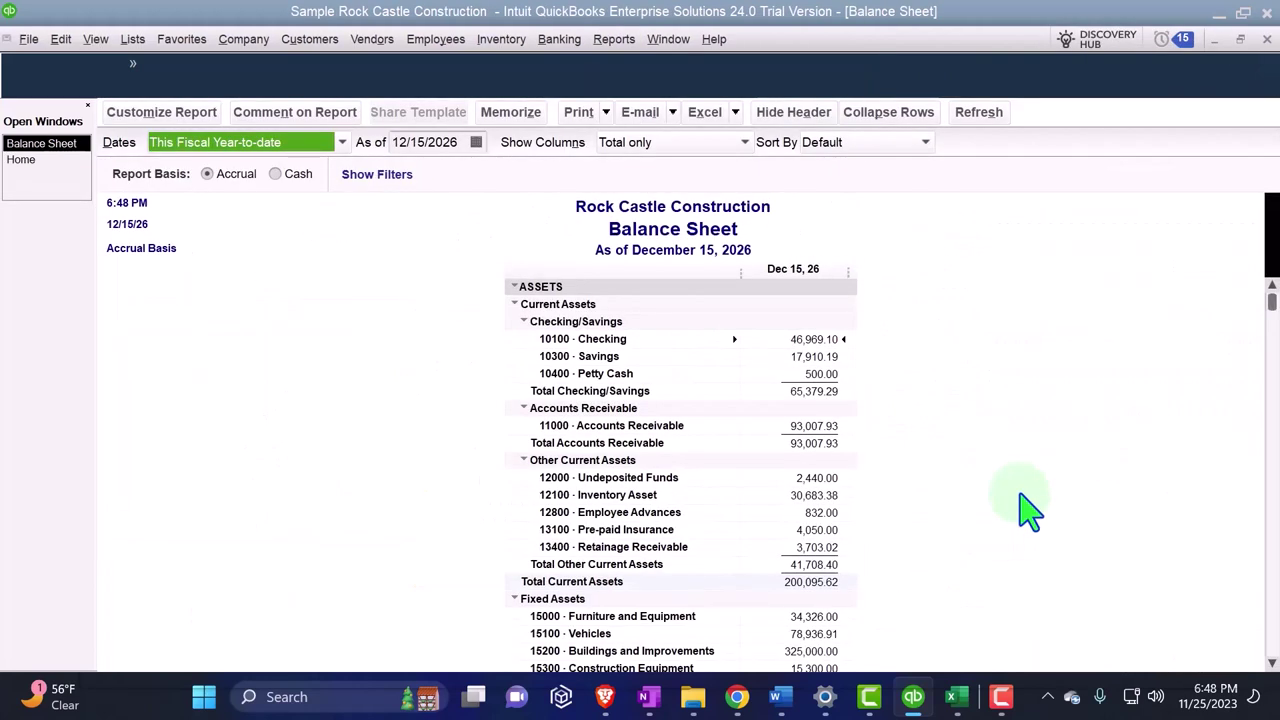
Customize the balance sheet's date range to run from 01/01/2027 to 12/31/2027.
click(165, 114)
key(Tab)
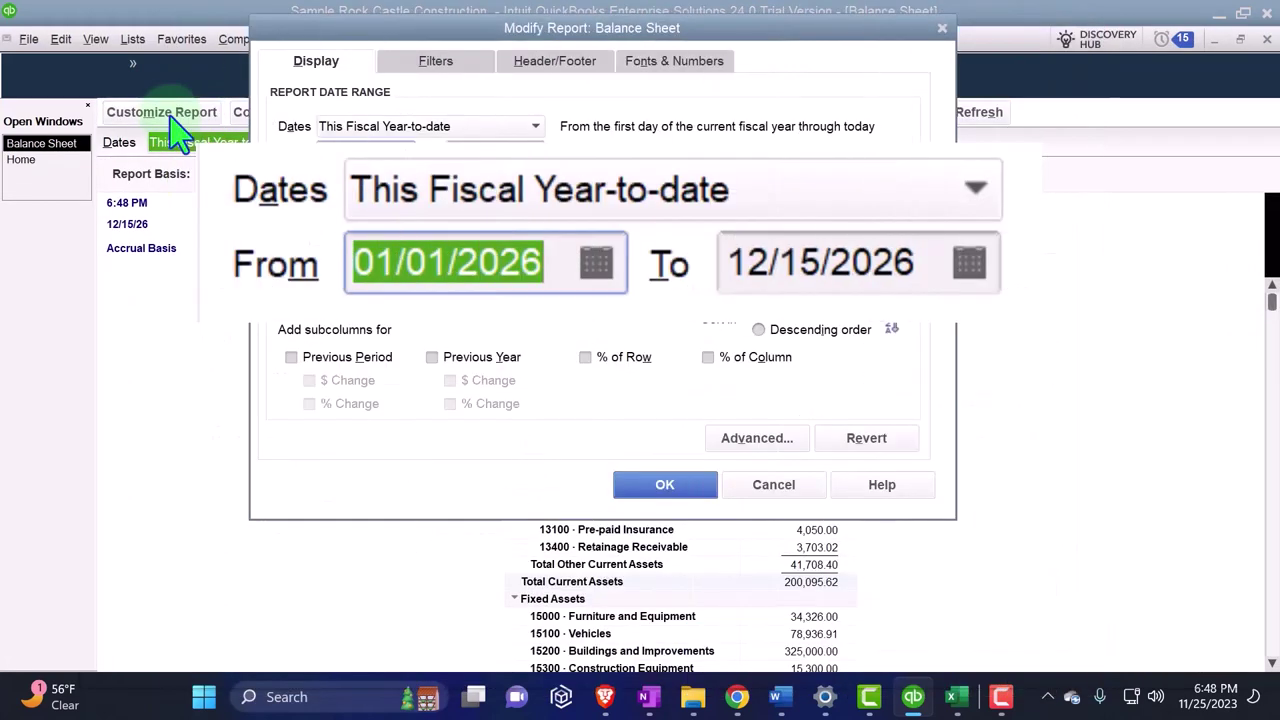
text(01/01/2027)
key(Tab)
text(123127)
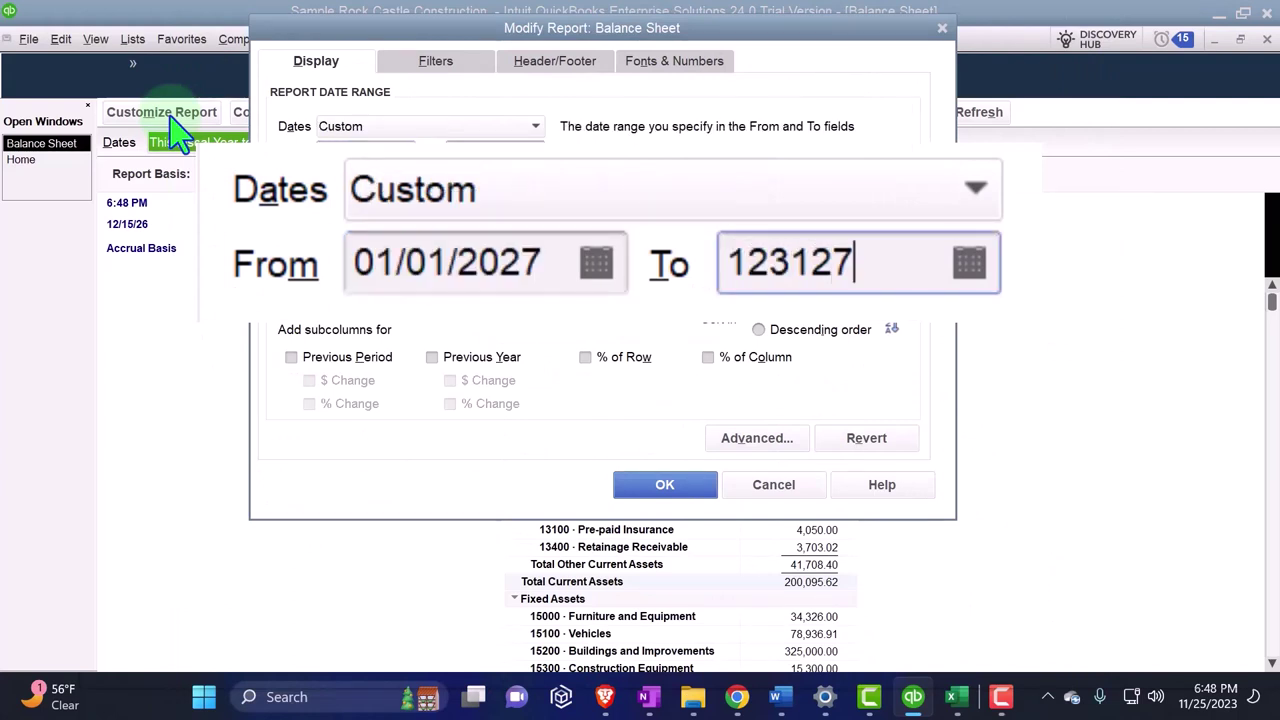
key(Tab)
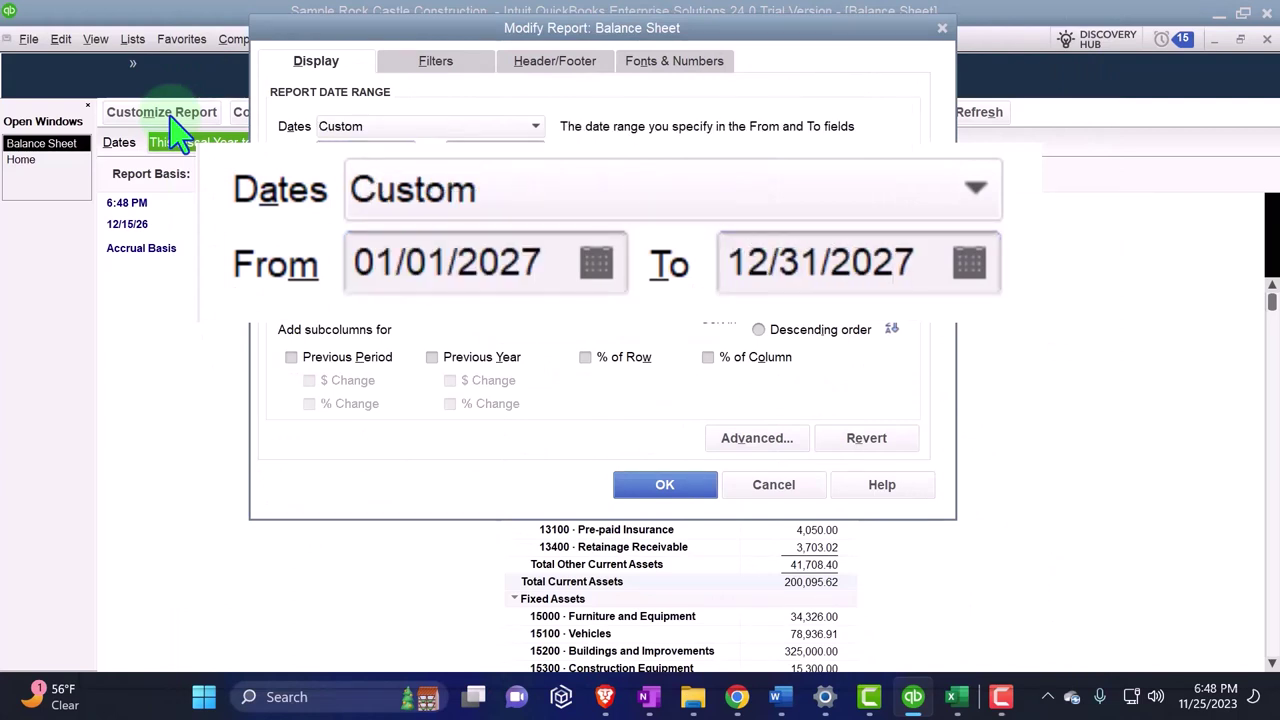
Set the balance sheet's column label font size to 14, change all related fonts too, and apply the report changes.
click(697, 63)
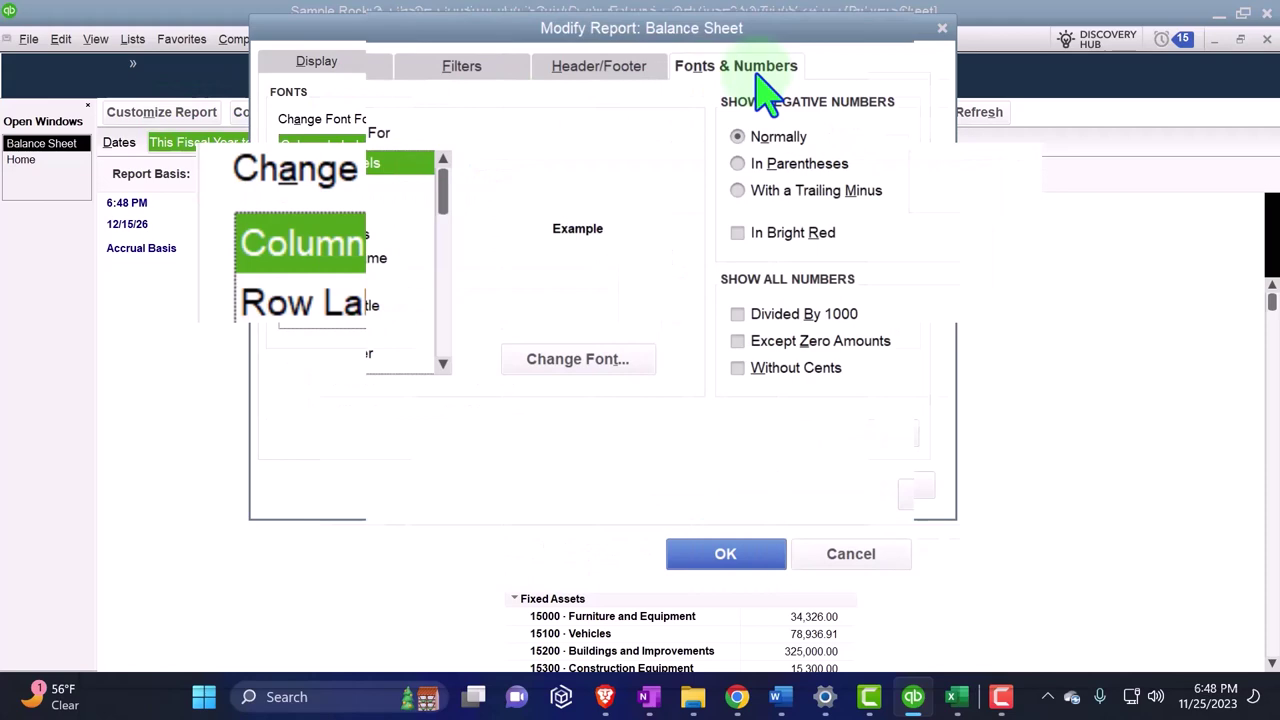
click(636, 362)
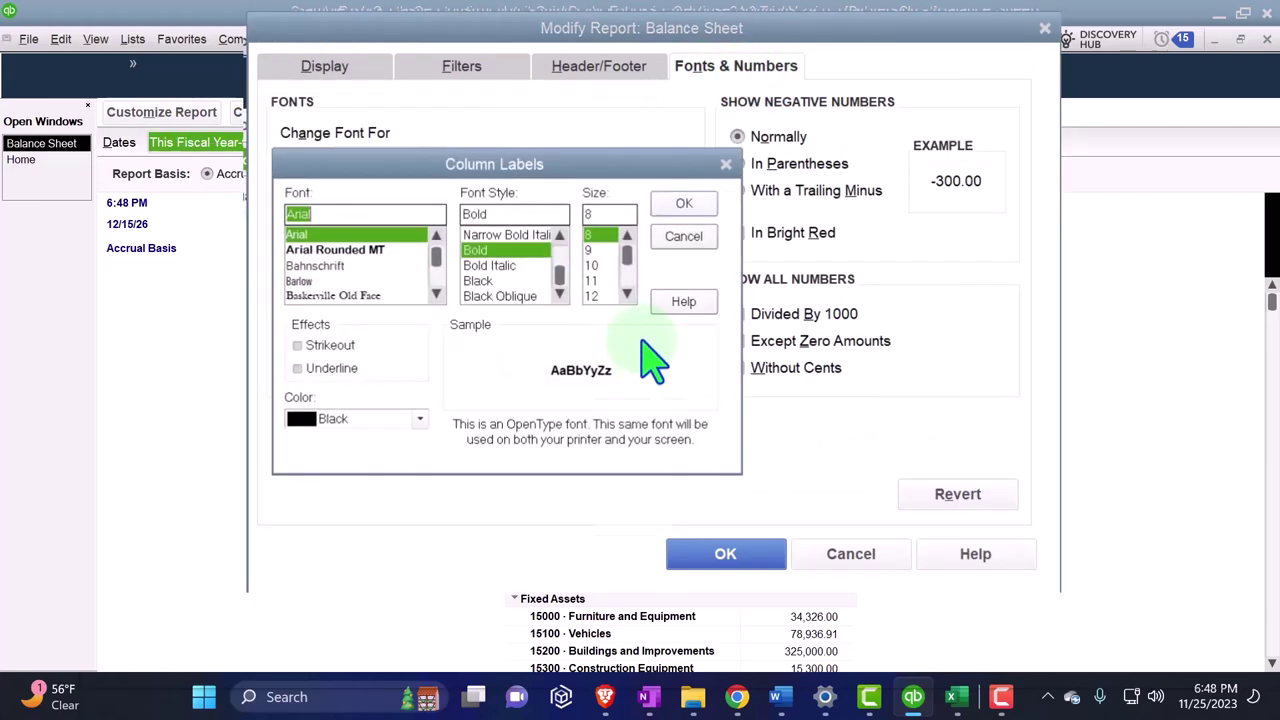
click(791, 349)
click(791, 349)
click(738, 329)
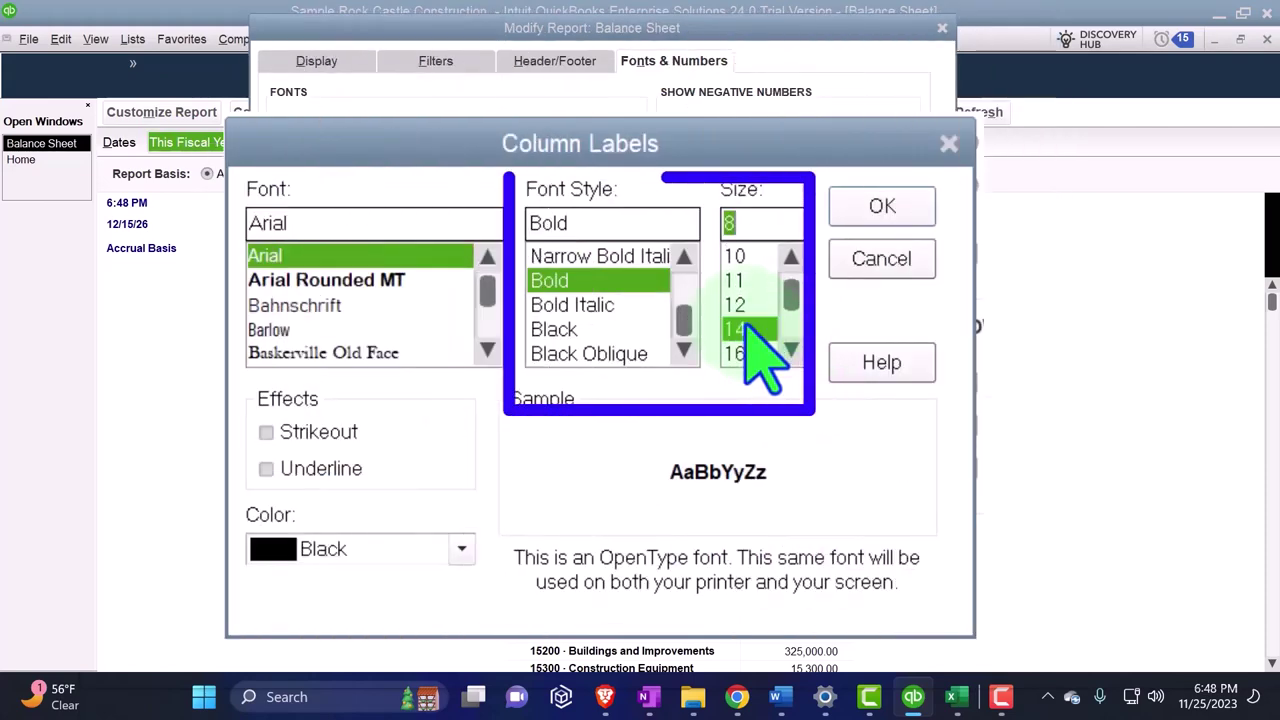
click(882, 210)
click(594, 262)
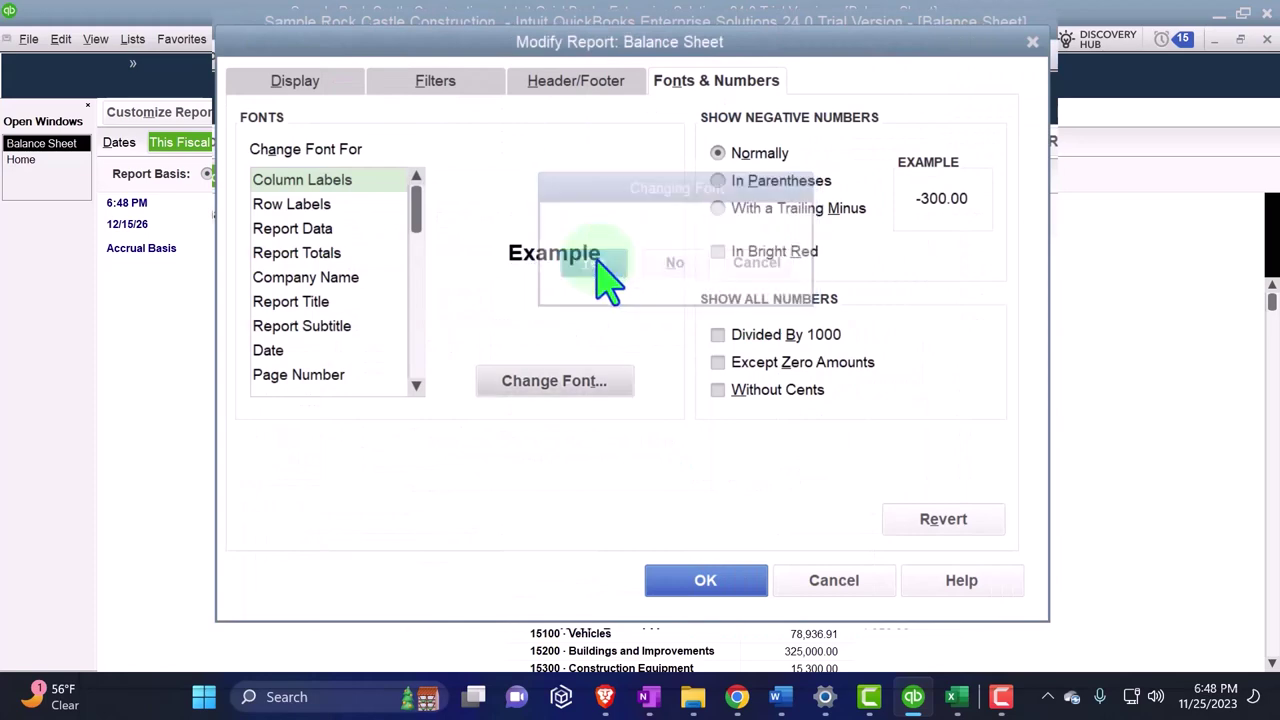
click(705, 582)
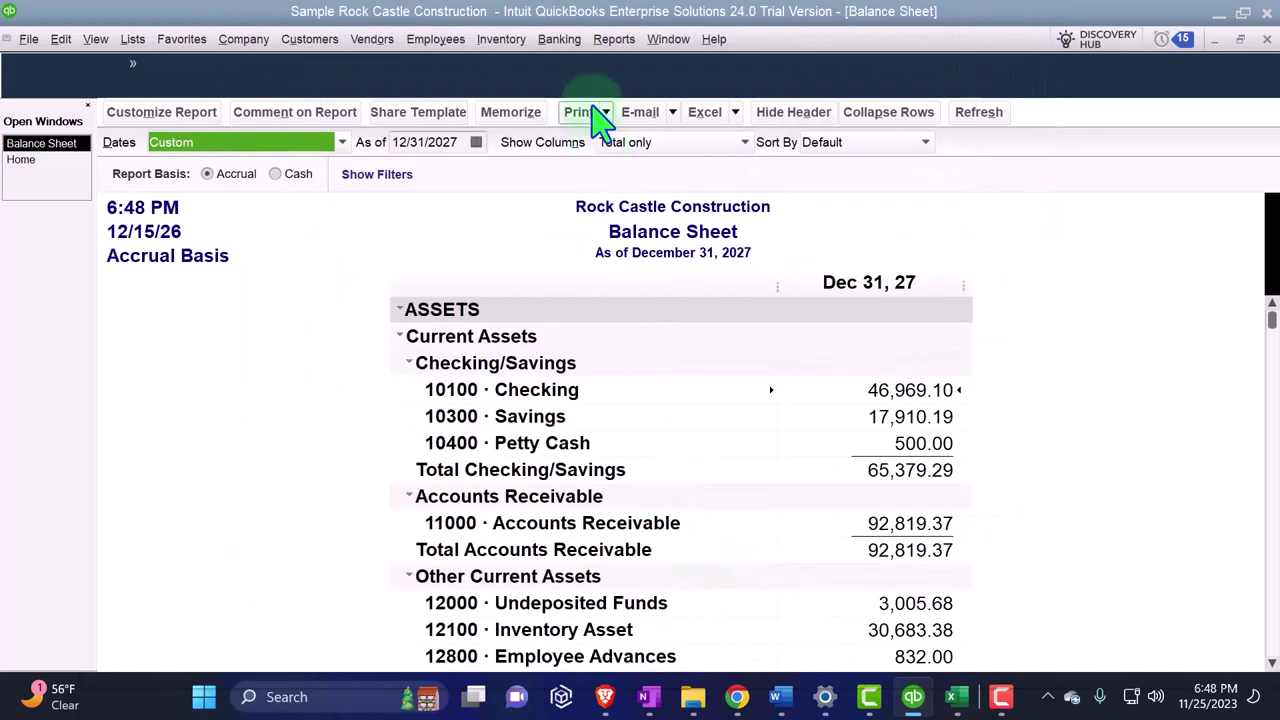
Open the Profit & Loss Standard report from the company and financial reports.
click(612, 40)
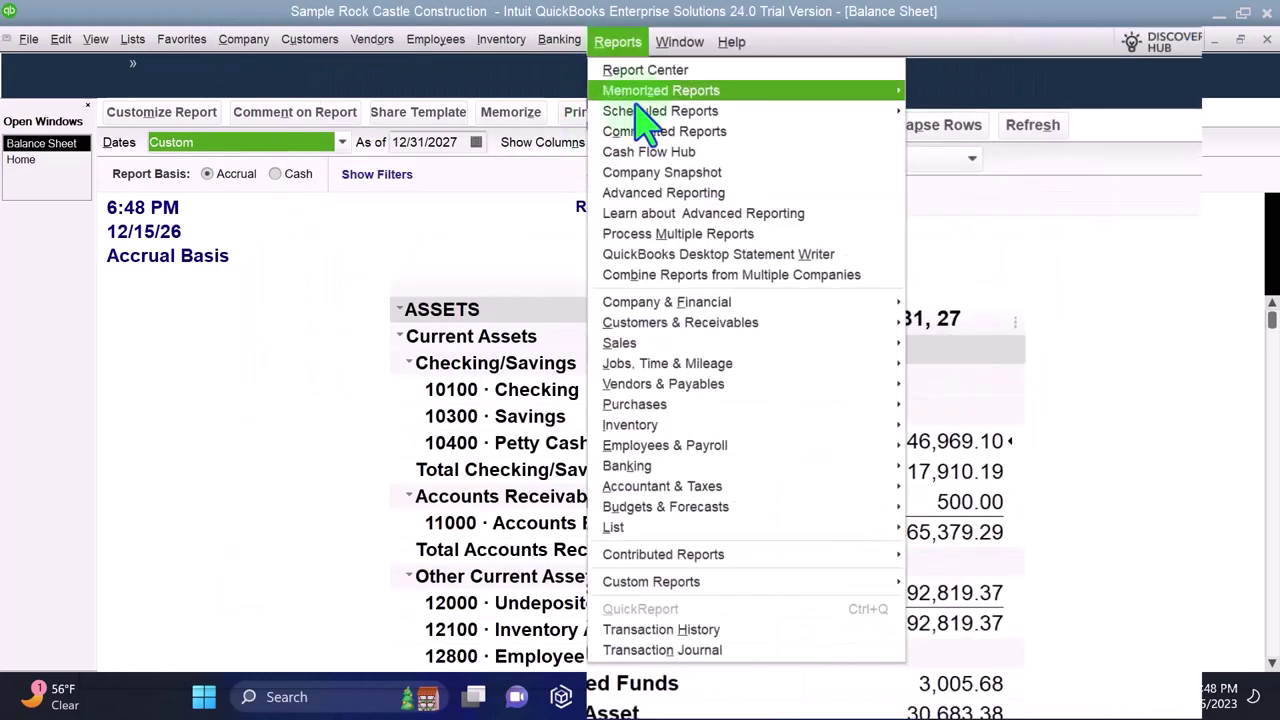
mouse_move(844, 270)
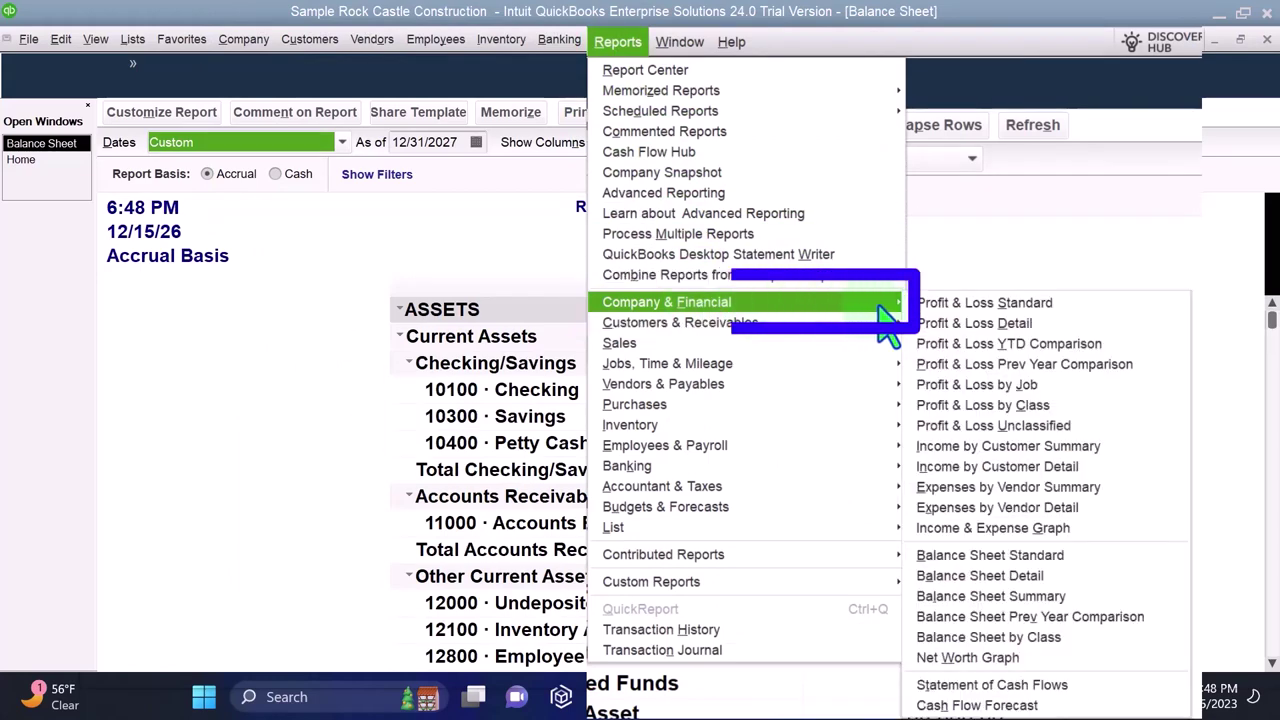
click(990, 302)
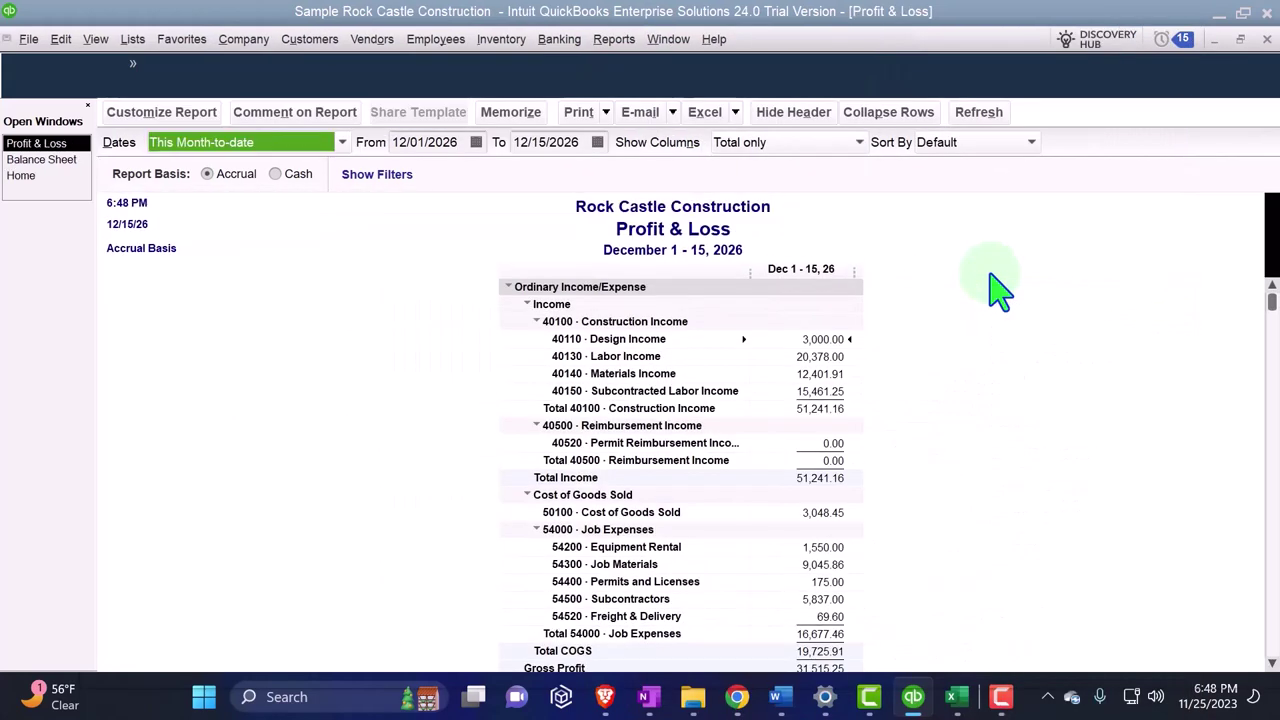
Set the Profit & Loss date range from 01/01/2027 to 03/31/2027 and display its columns by month.
key(Tab)
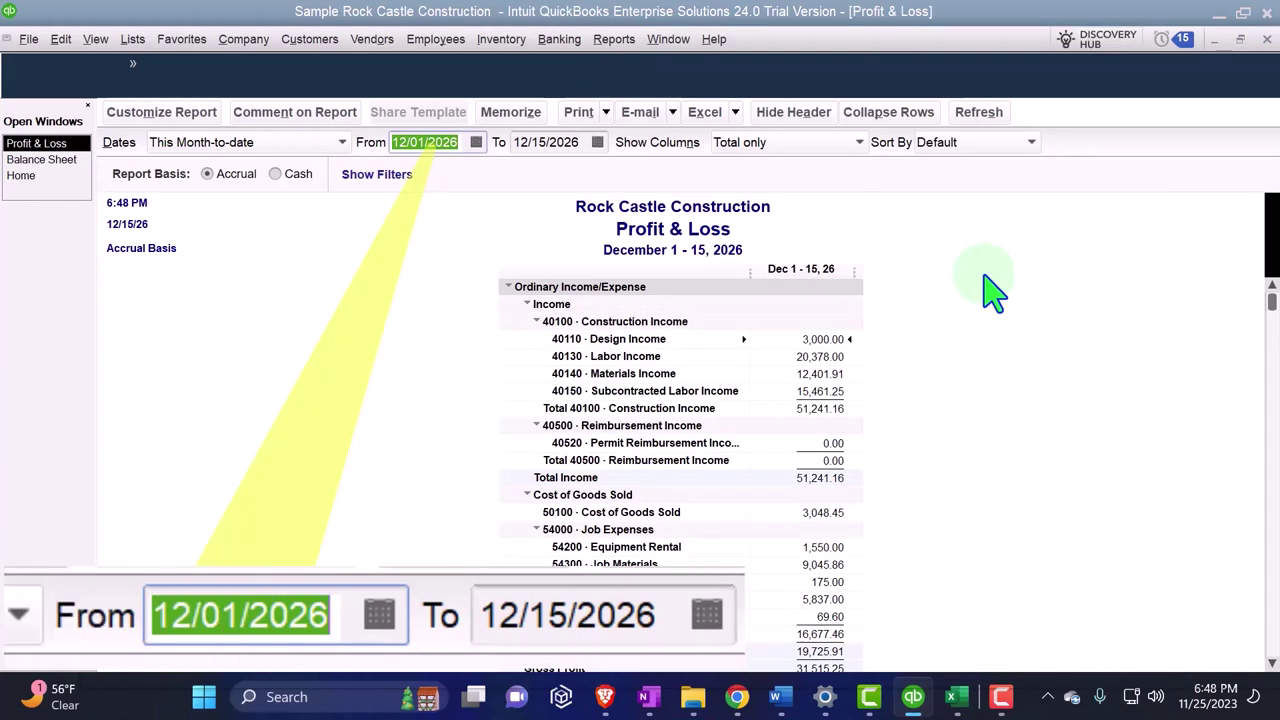
text(010127)
key(Tab)
text(12)
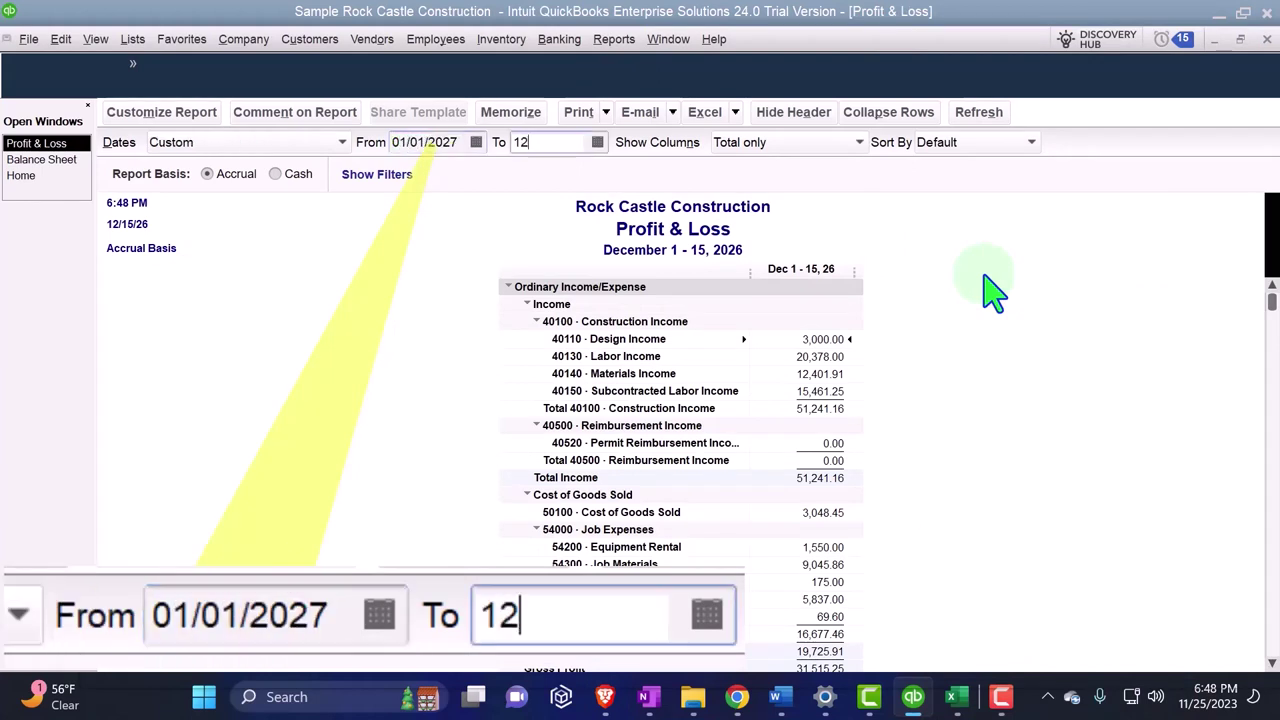
key(BackSpace)
key(BackSpace)
text(03)
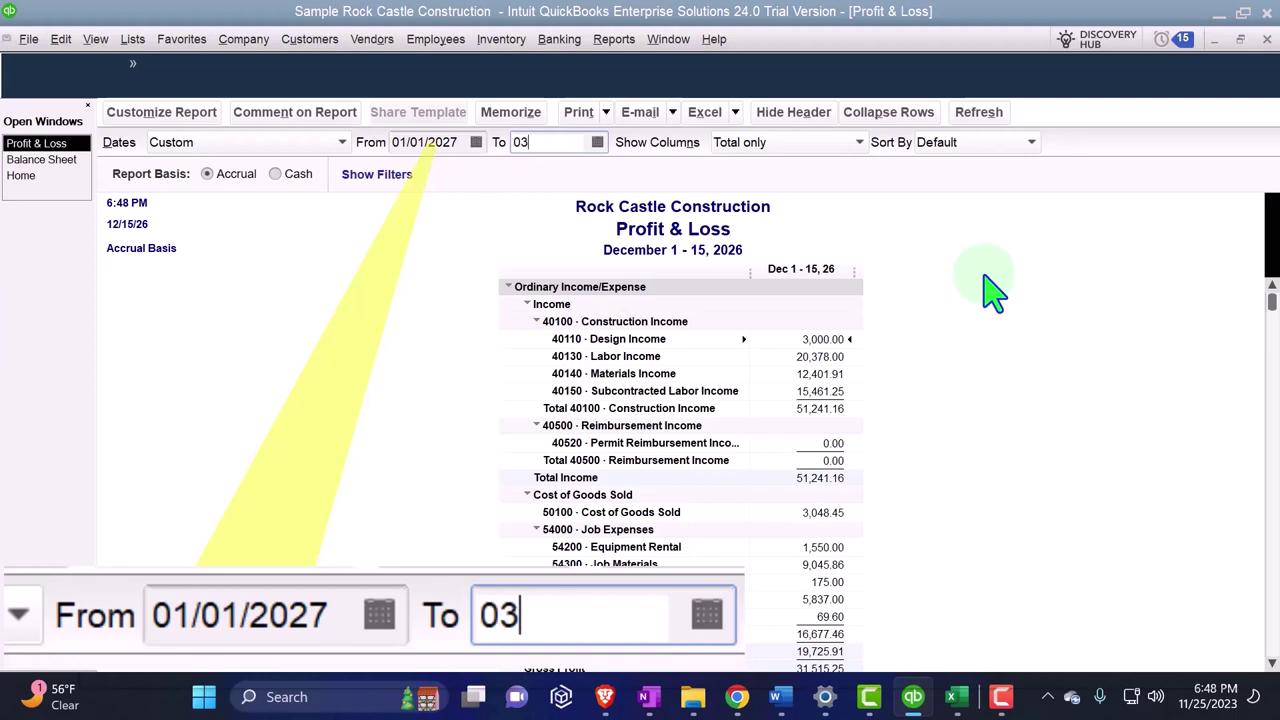
text(3127)
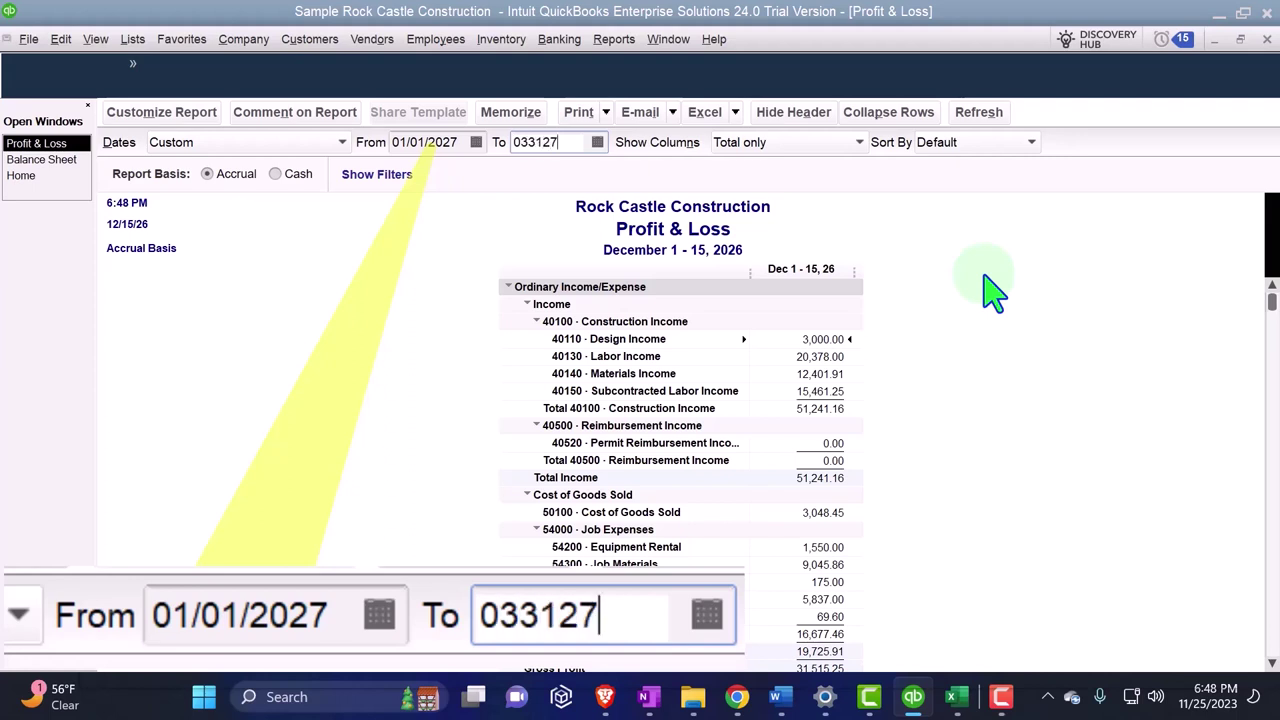
key(Tab)
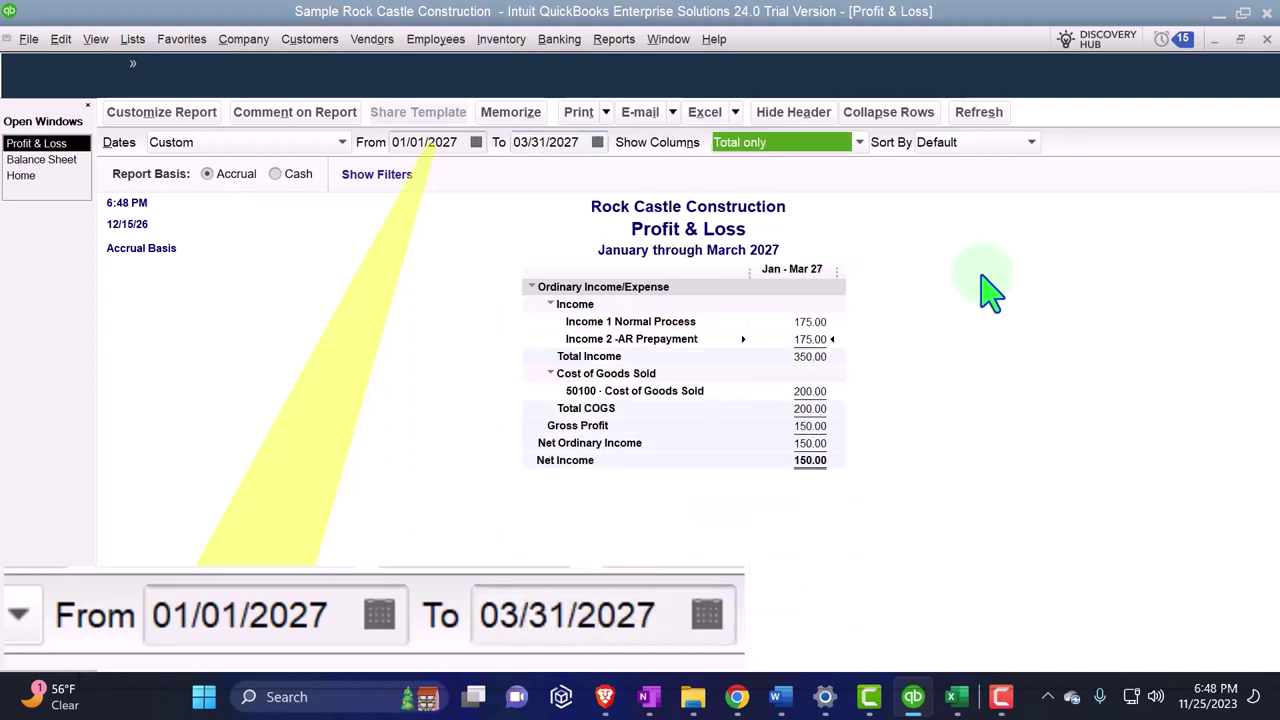
click(858, 143)
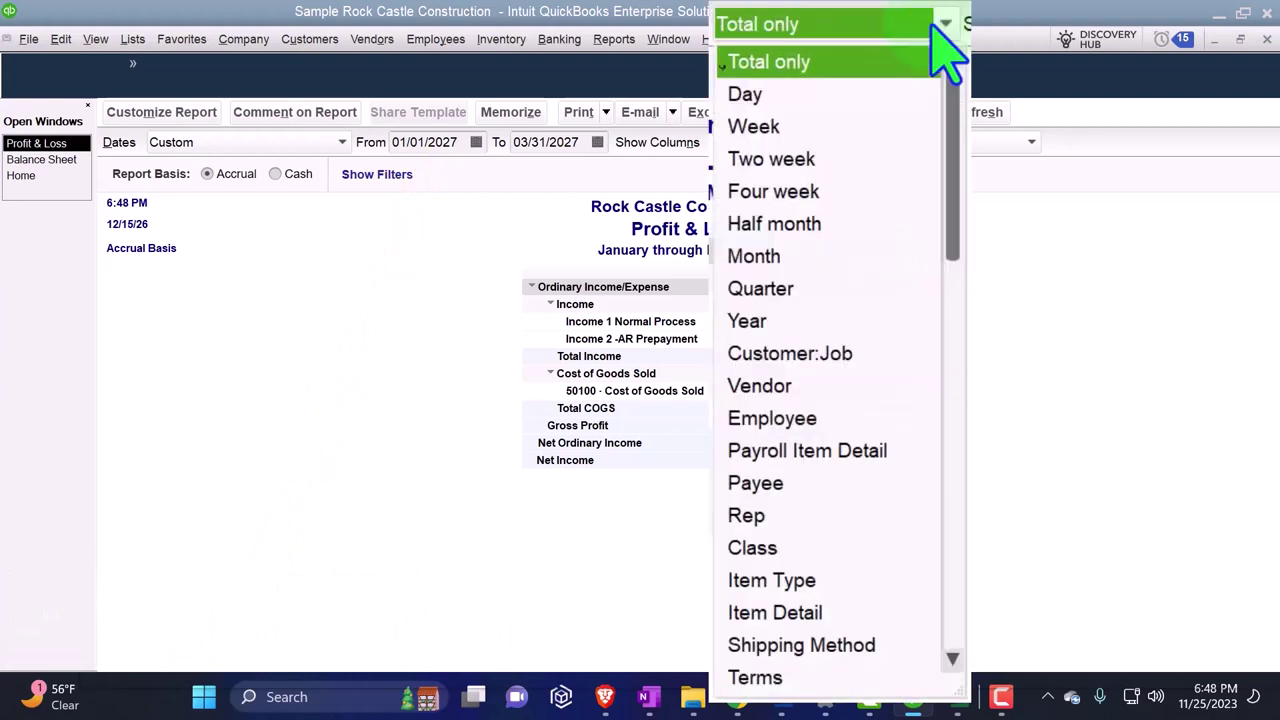
click(757, 262)
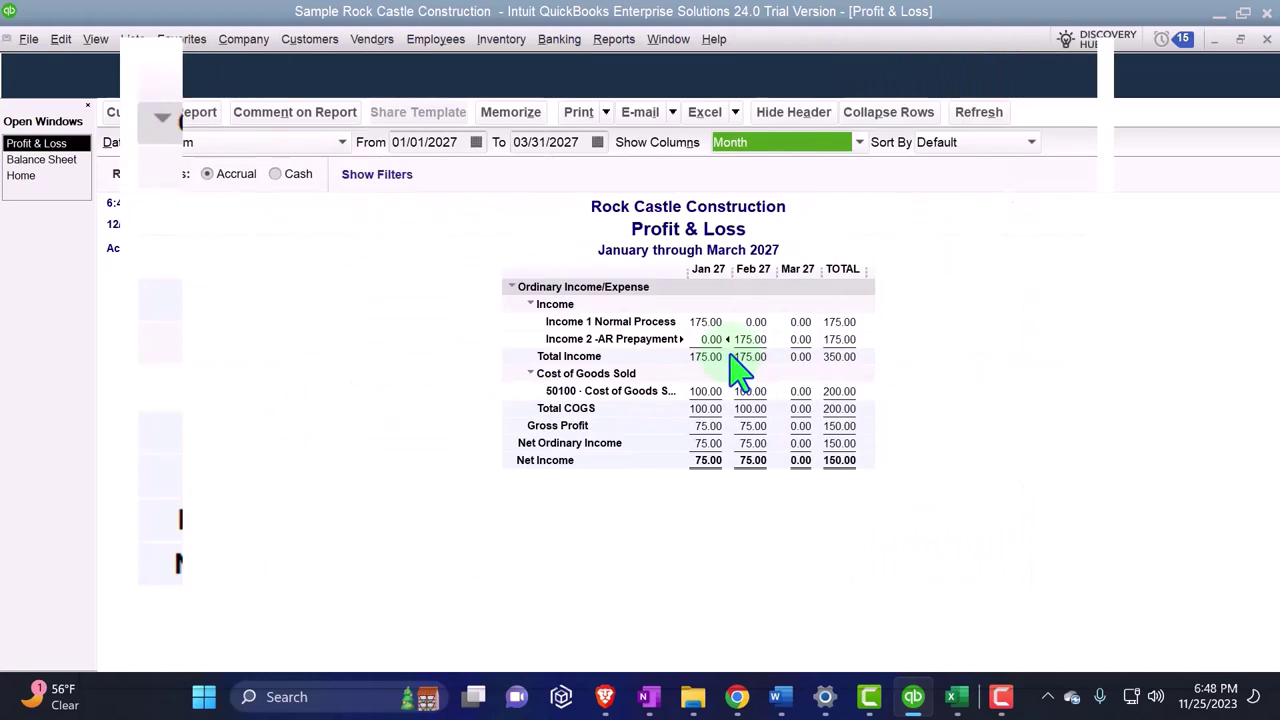
Set the Profit & Loss column label font size to 14, including all related fonts, and apply the report changes.
click(172, 120)
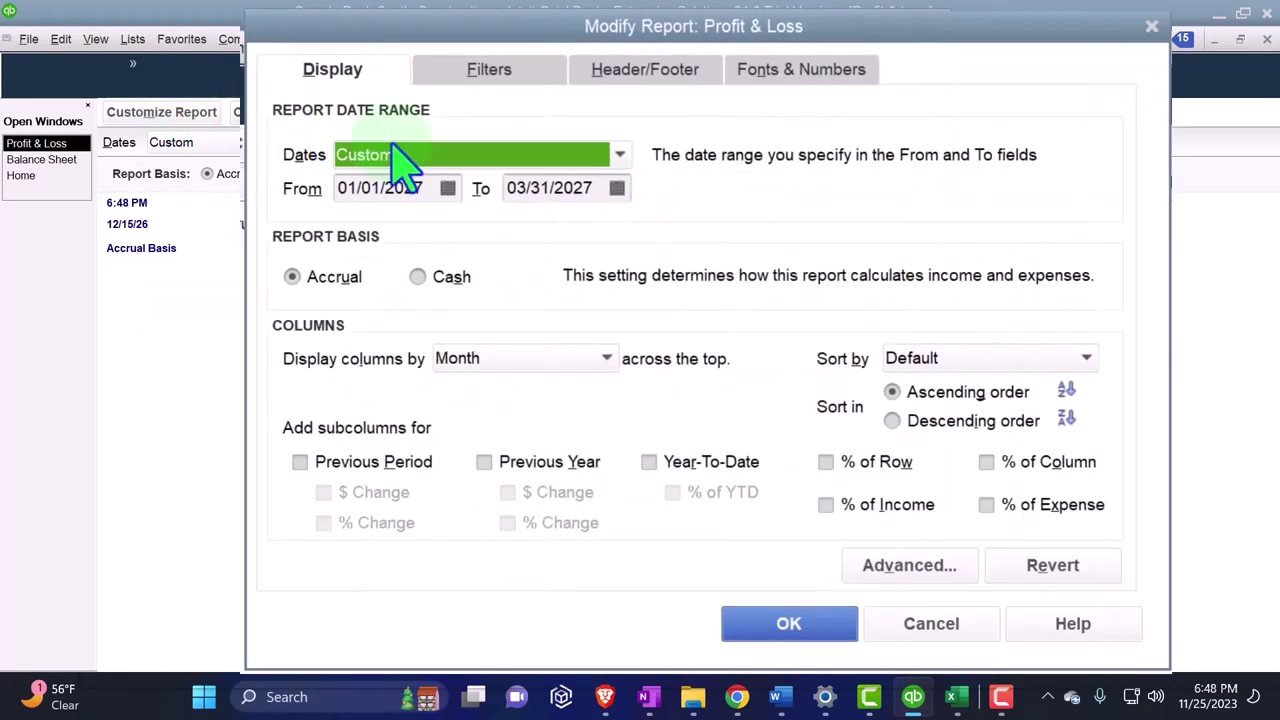
click(795, 78)
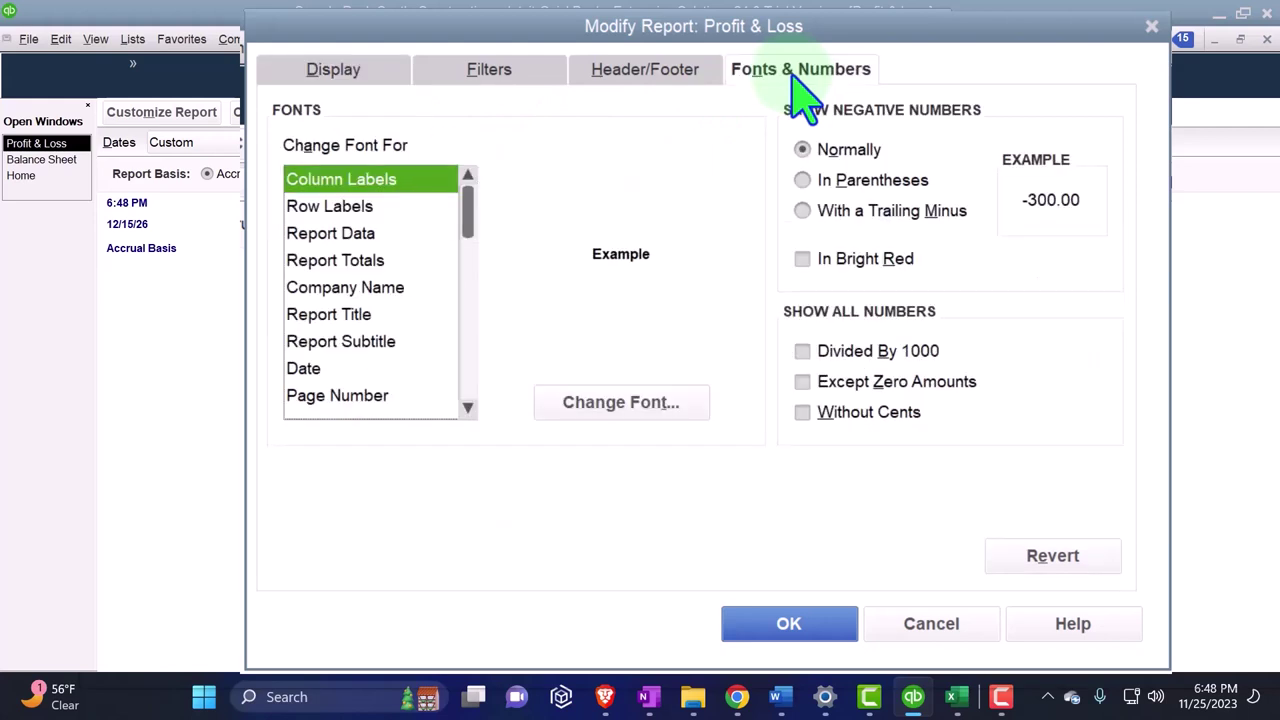
click(683, 405)
scroll(650, 300, down, 2)
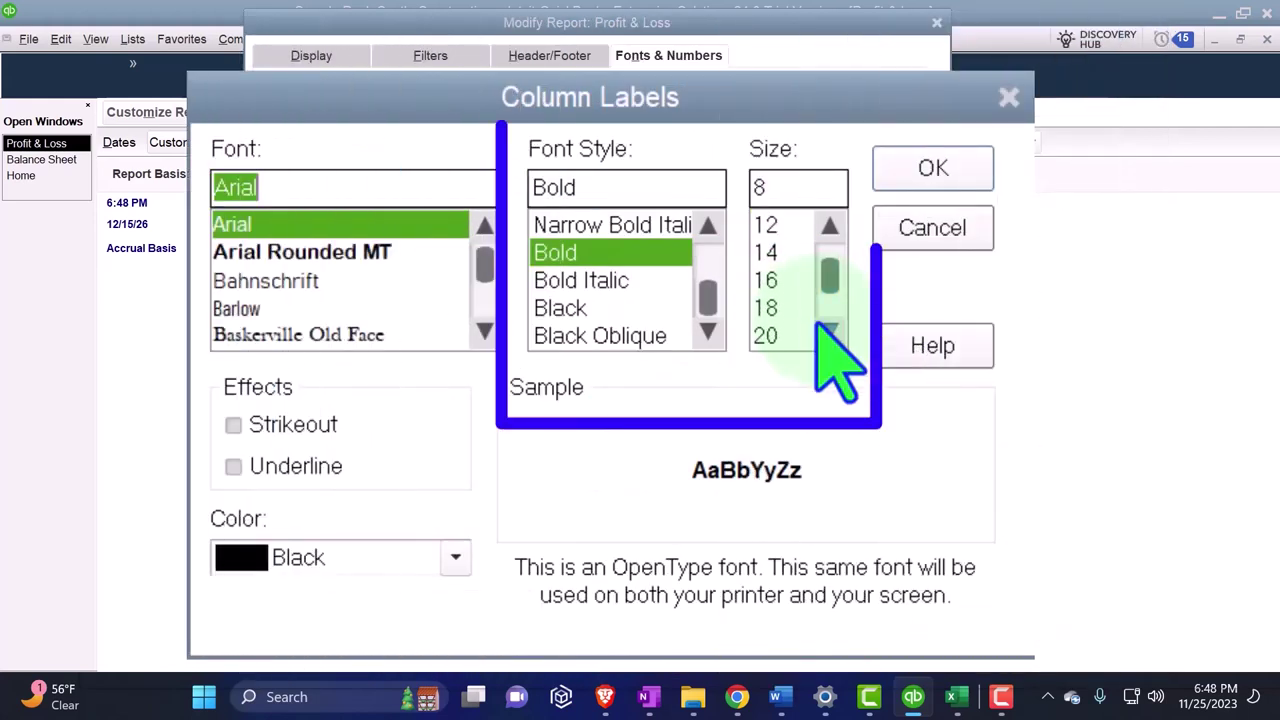
click(636, 278)
click(935, 180)
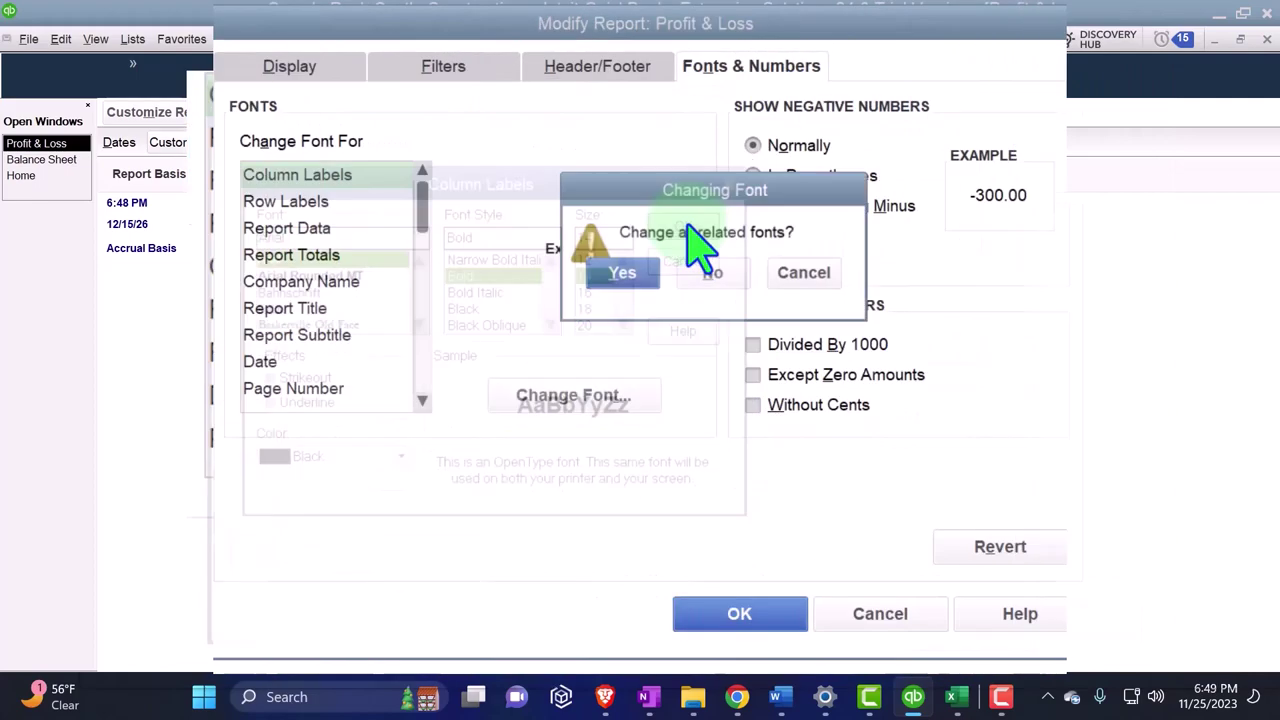
click(622, 272)
click(739, 613)
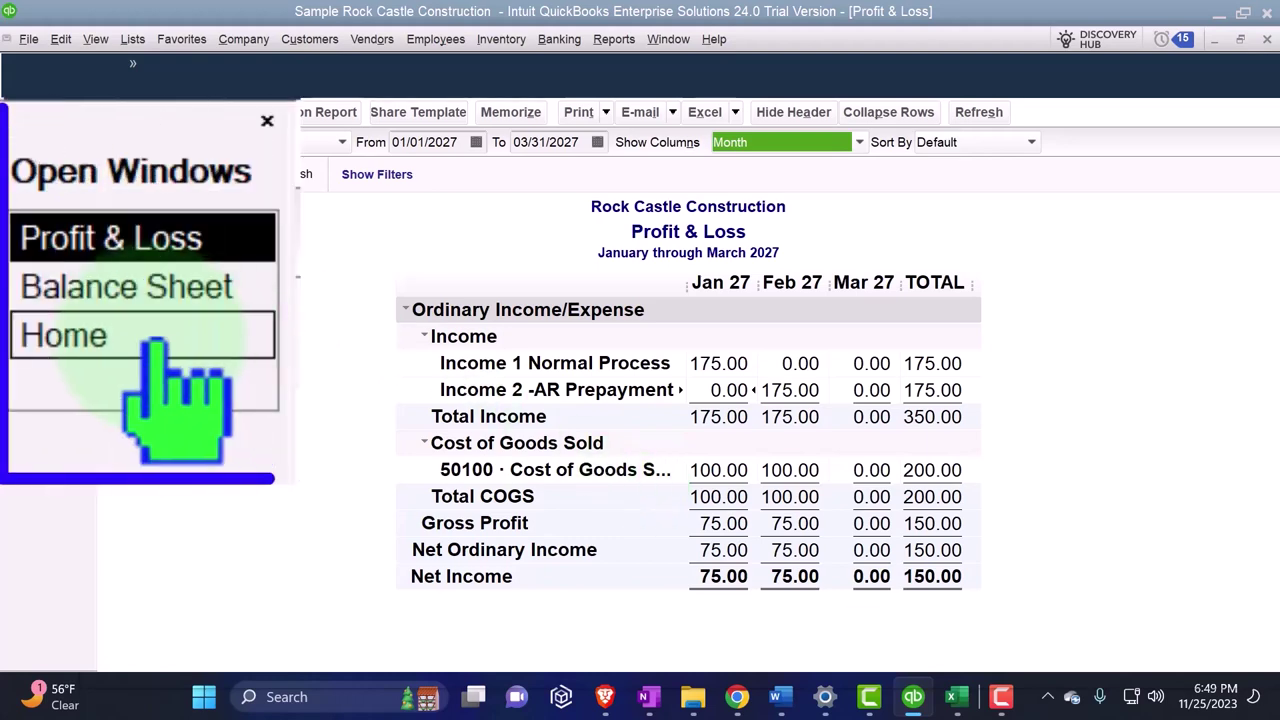
Return to the home page and open the Customer Center.
click(45, 176)
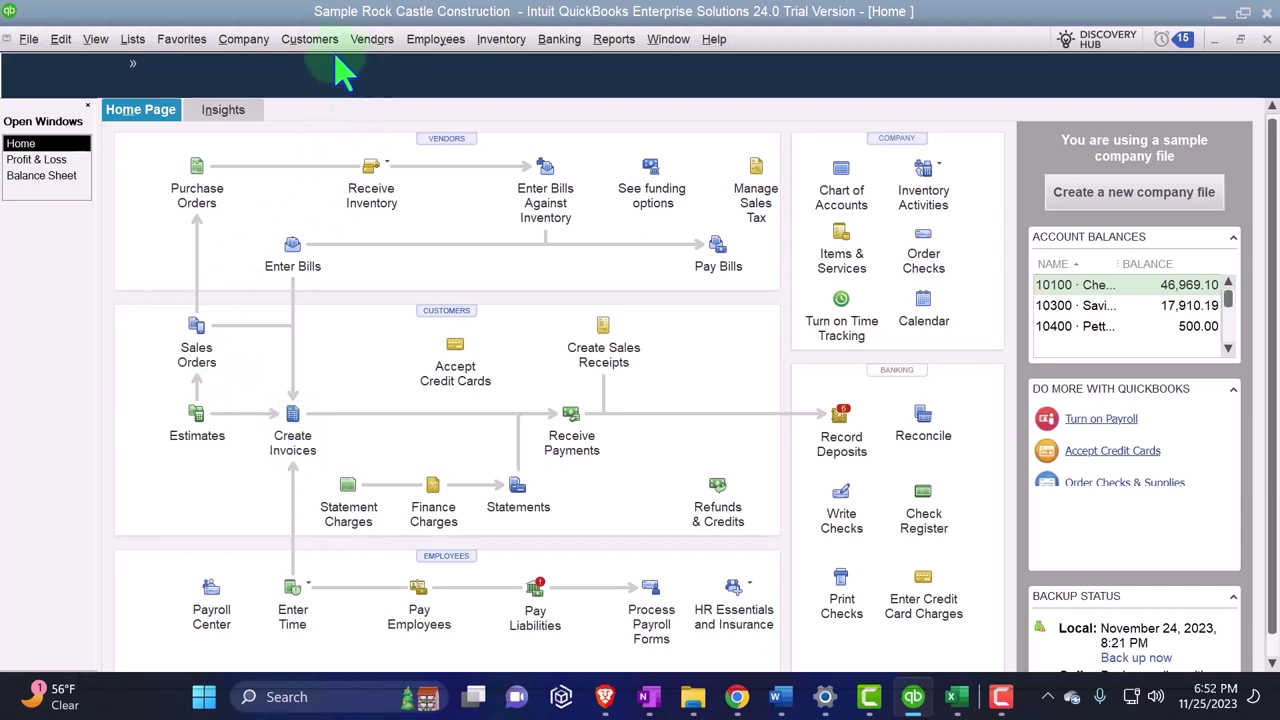
click(302, 40)
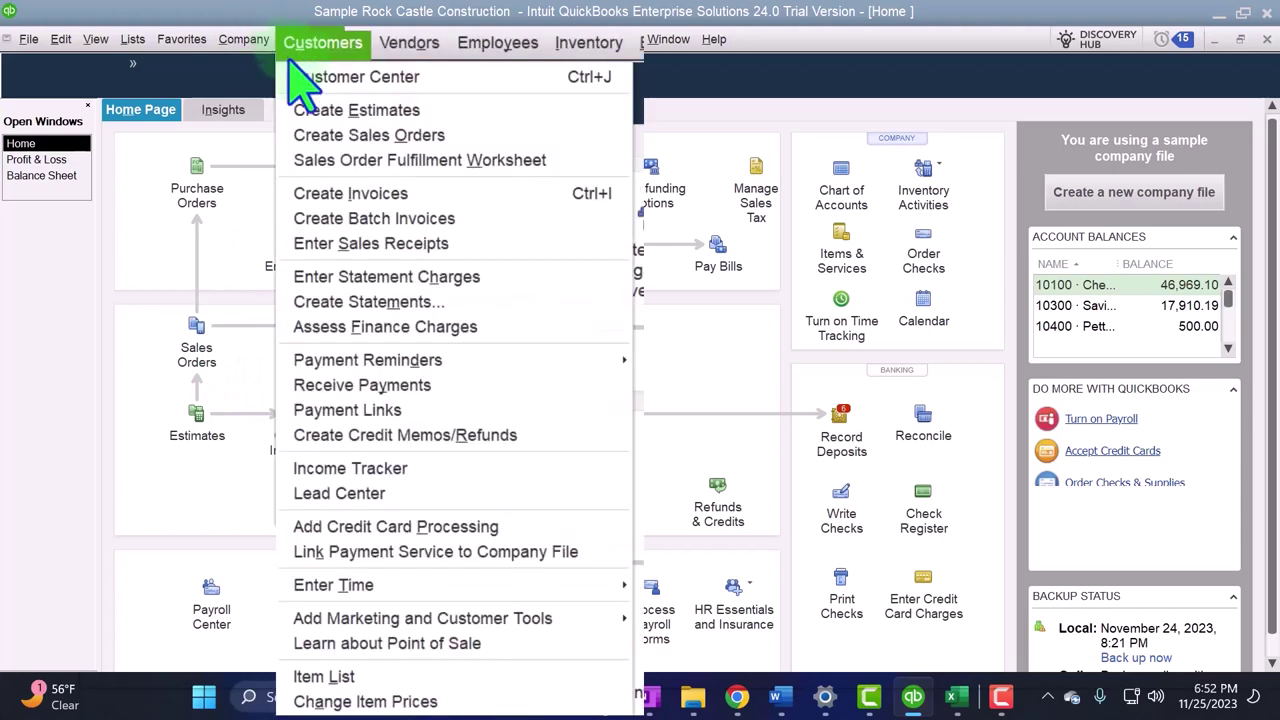
click(395, 80)
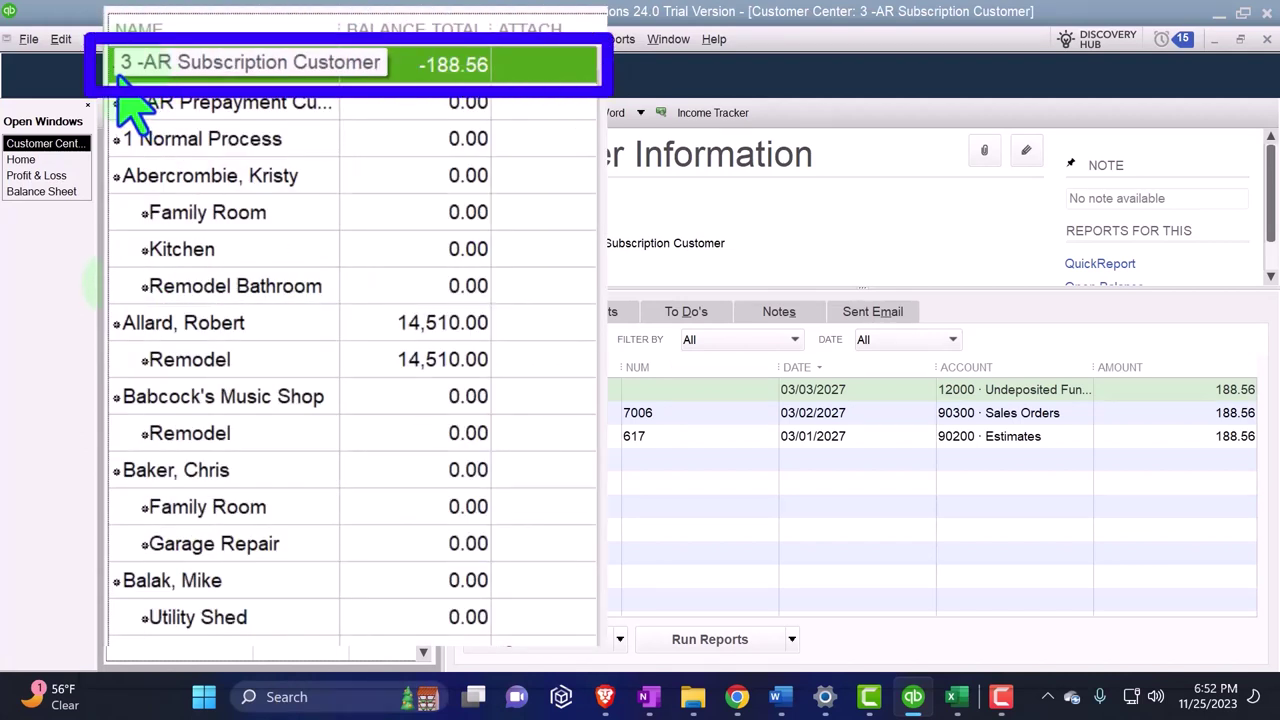
Review the estimate of 3 -AR Subscription Customer, close it, and open the same customer's sales order.
double_click(553, 436)
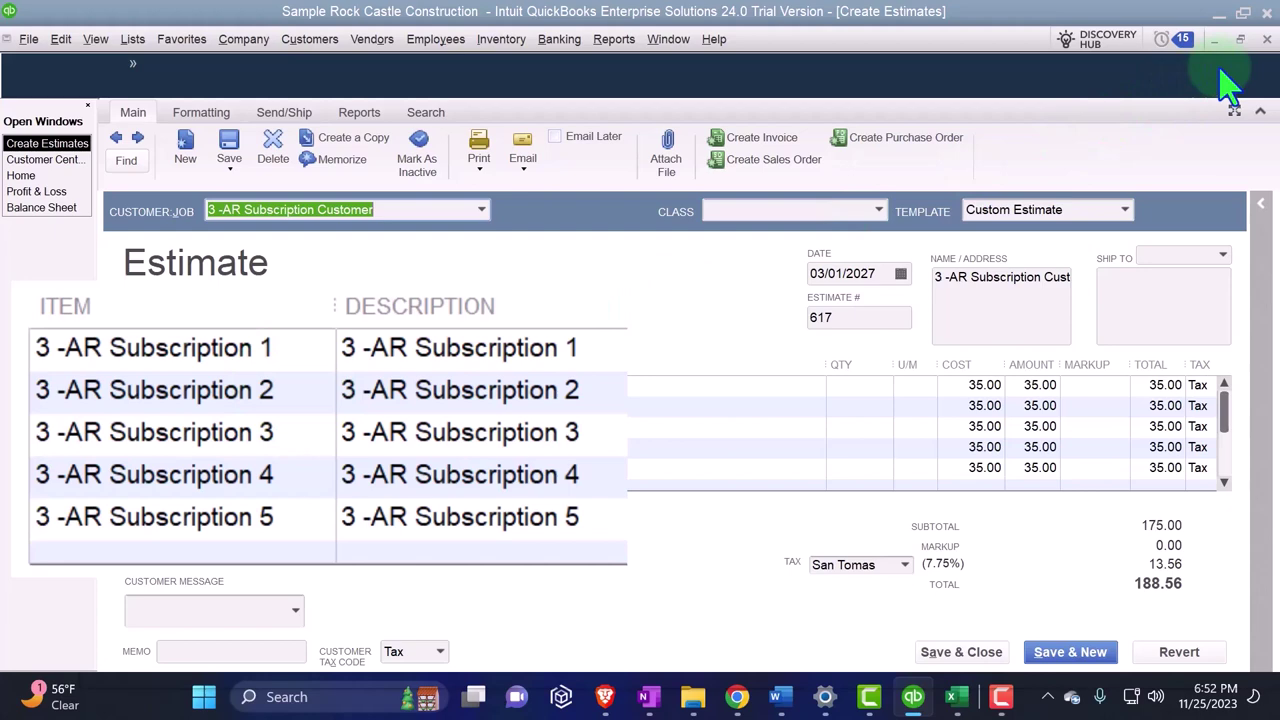
click(1267, 40)
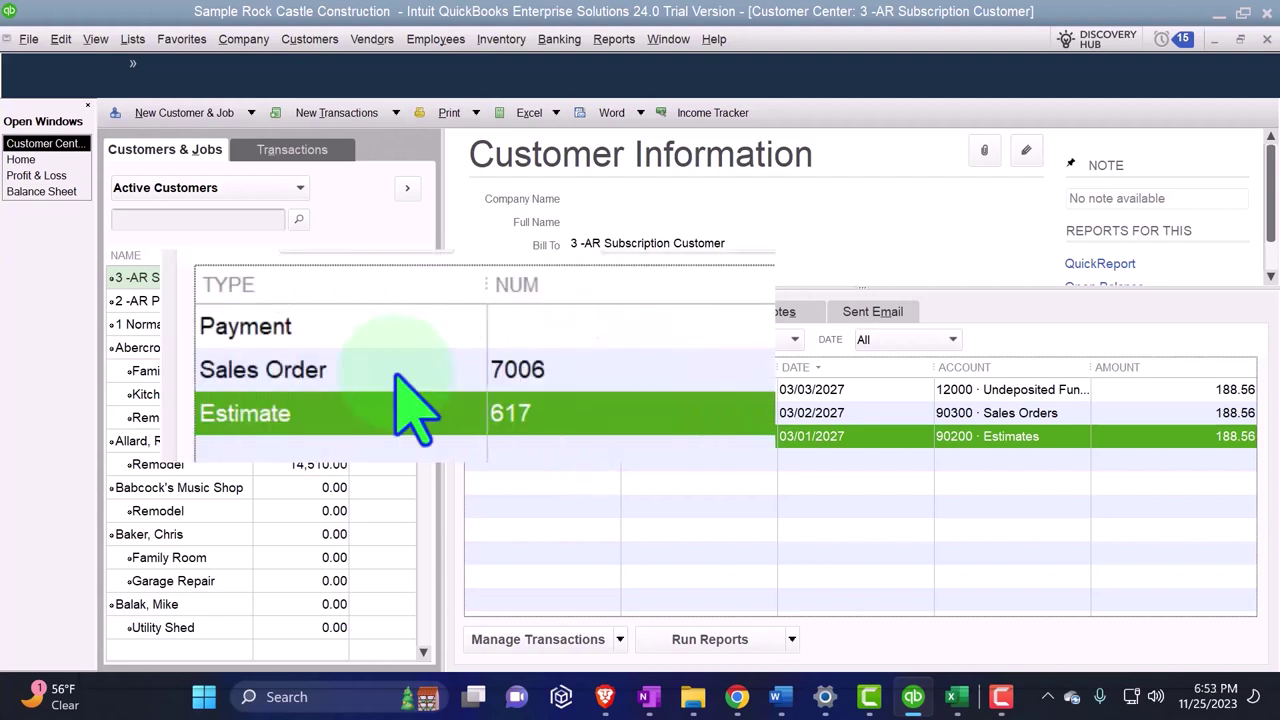
double_click(566, 412)
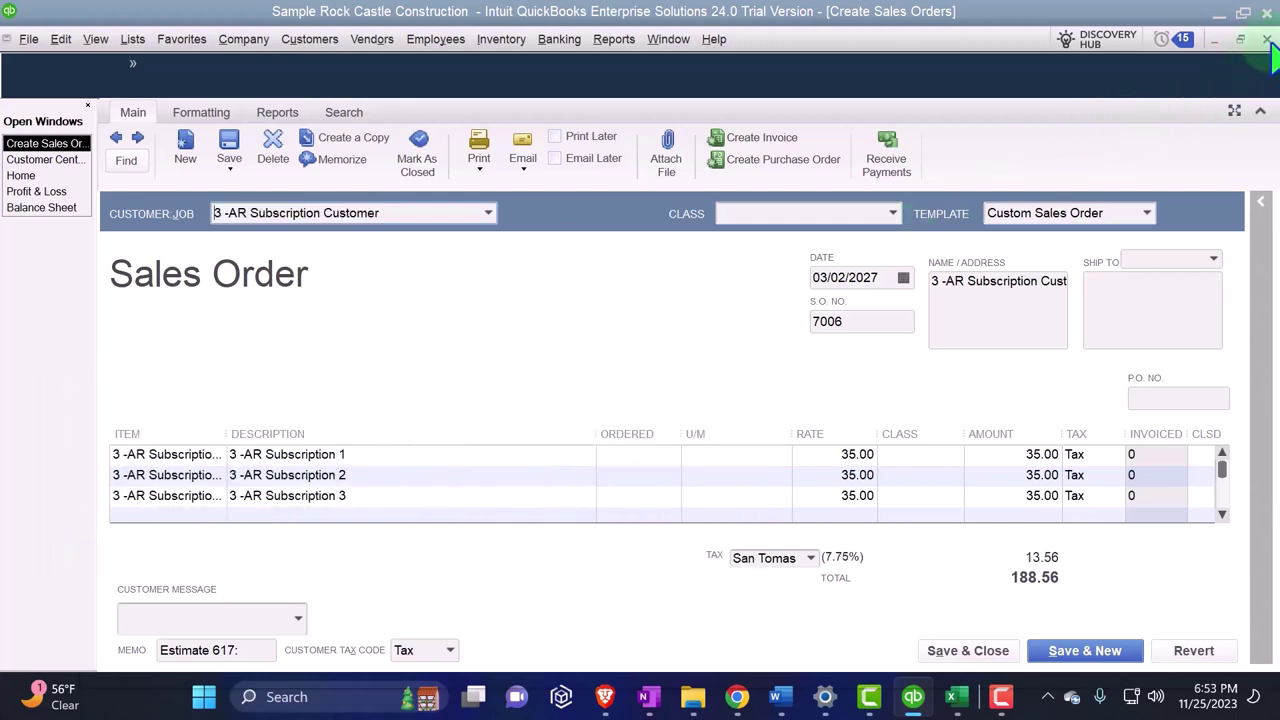
Close the sales order and review the 03/03/2027 payment of 3 -AR Subscription Customer.
click(1266, 40)
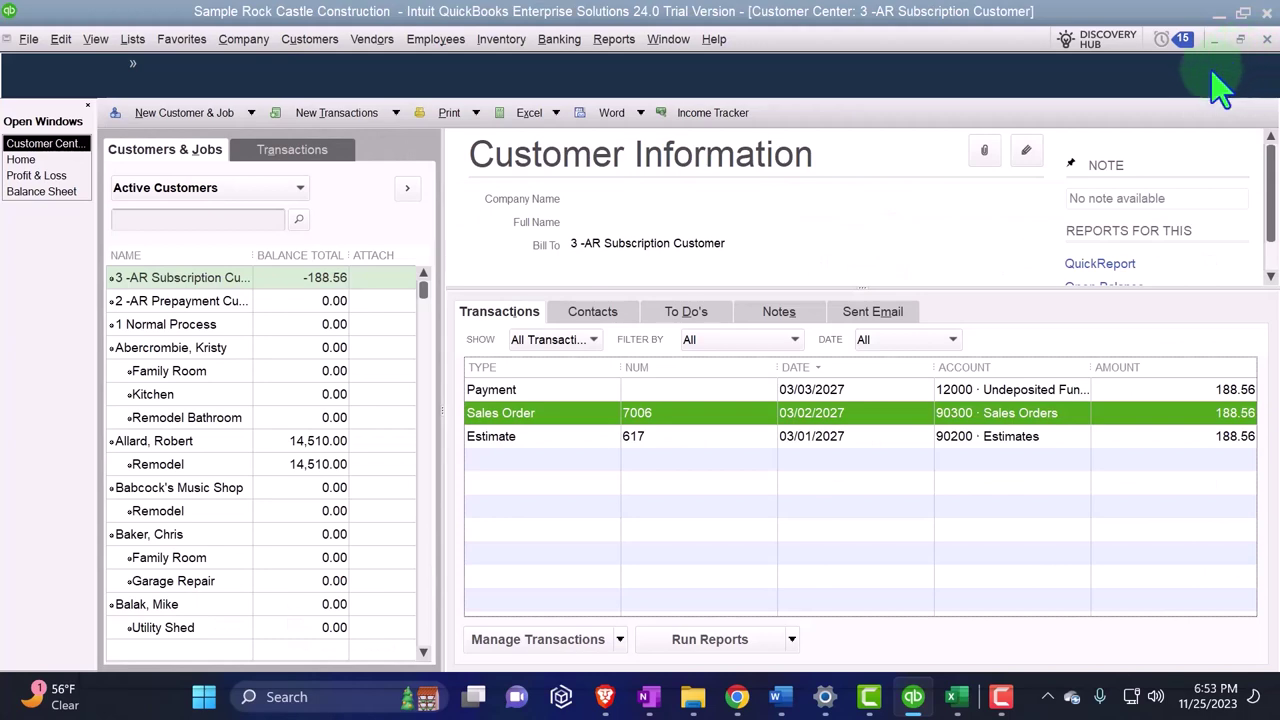
double_click(567, 390)
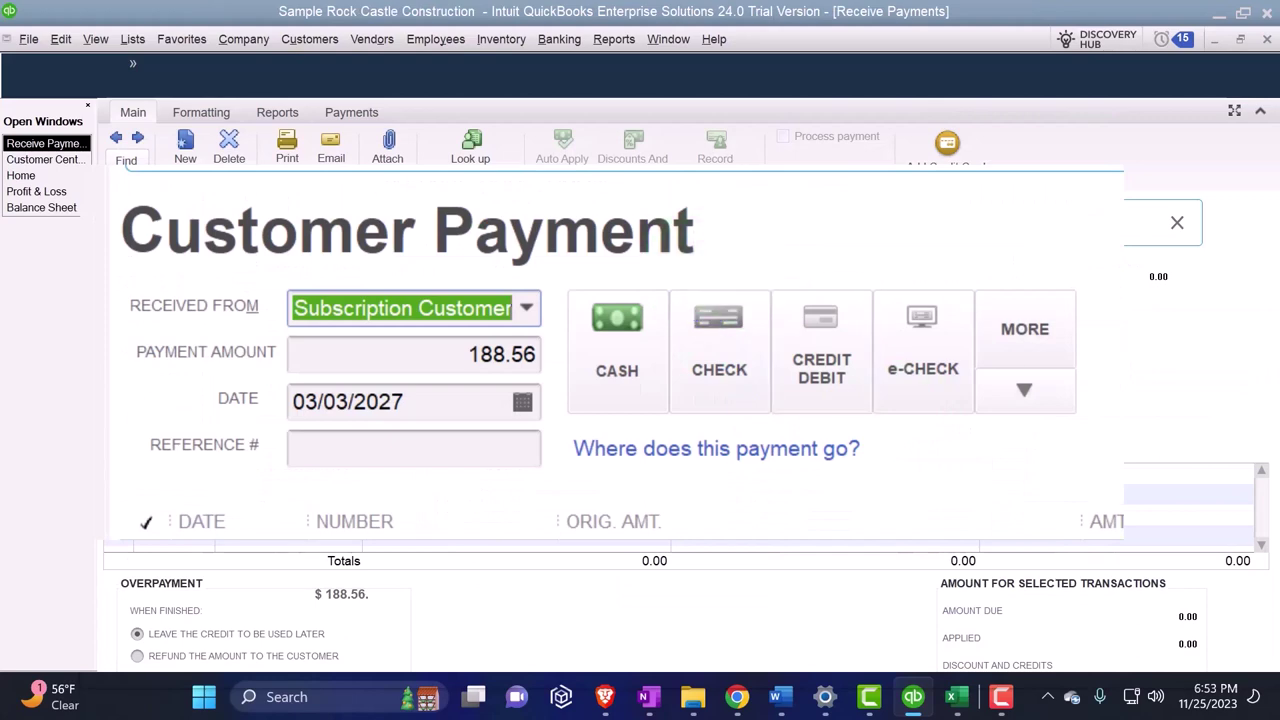
click(522, 360)
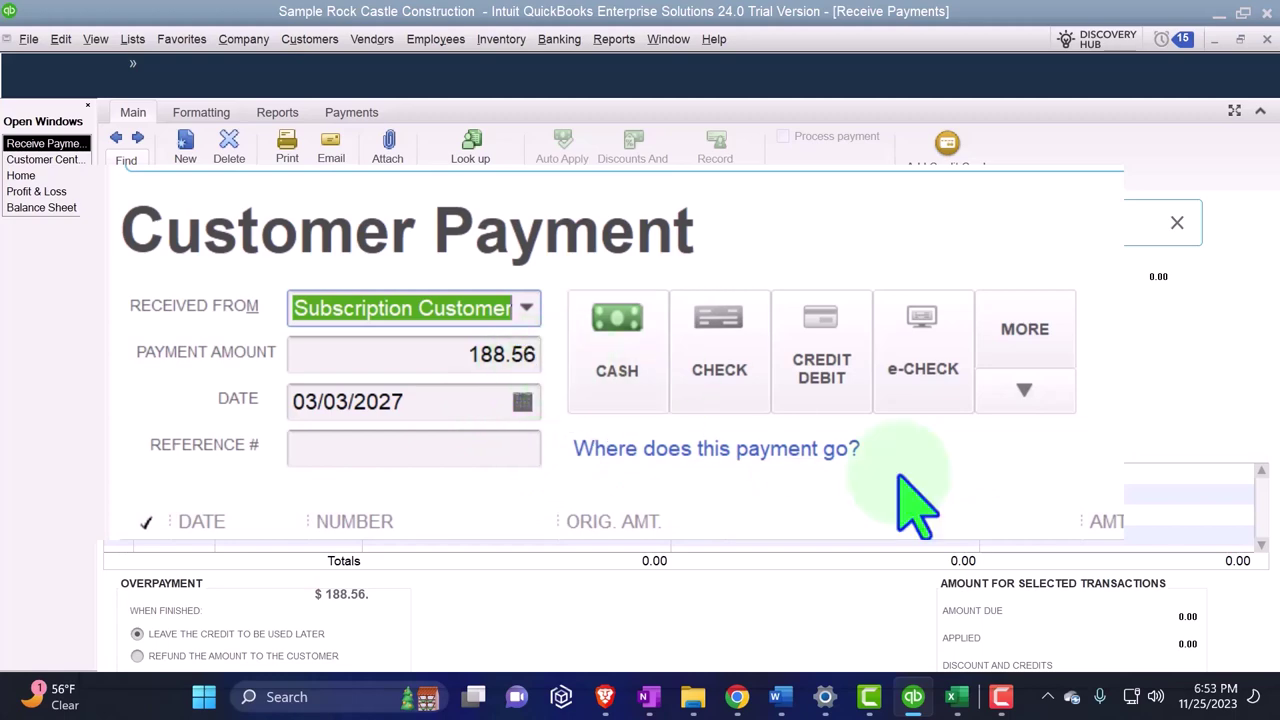
Switch to the Excel workbook and review the estimate and sales order entries on sheet 1155.
click(958, 705)
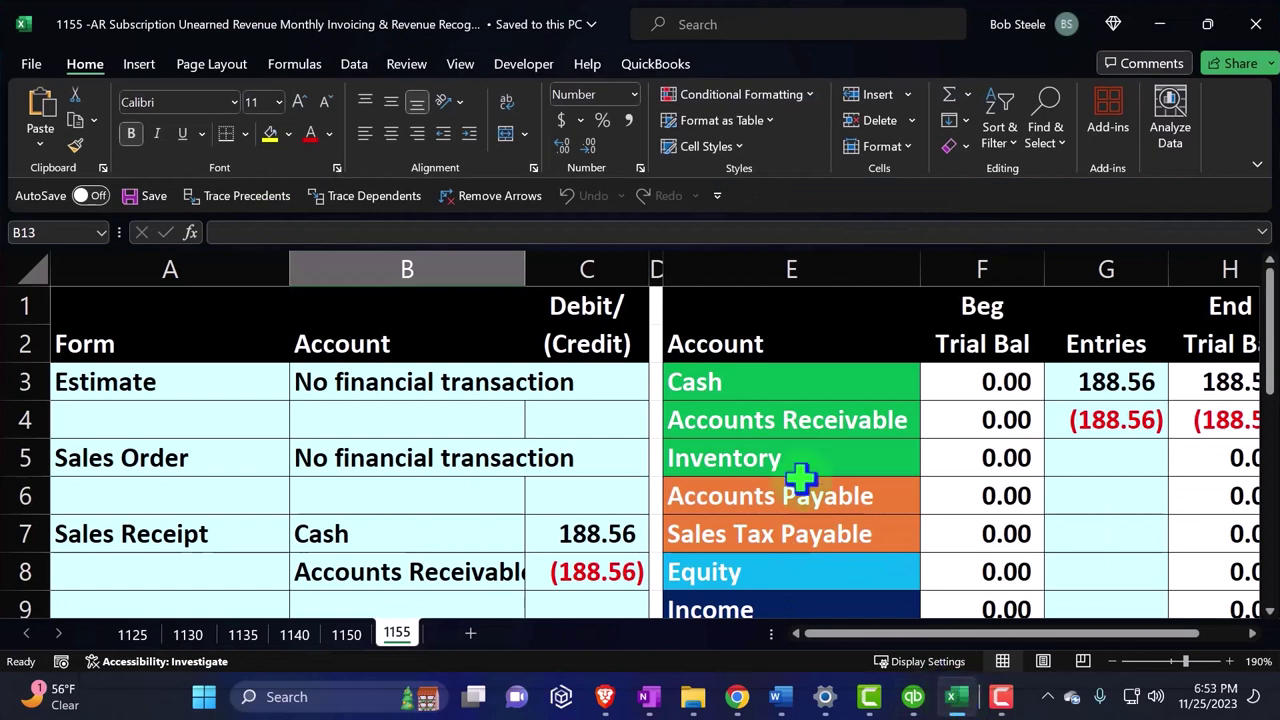
click(757, 425)
ctrl+scroll(757, 425, down, 3)
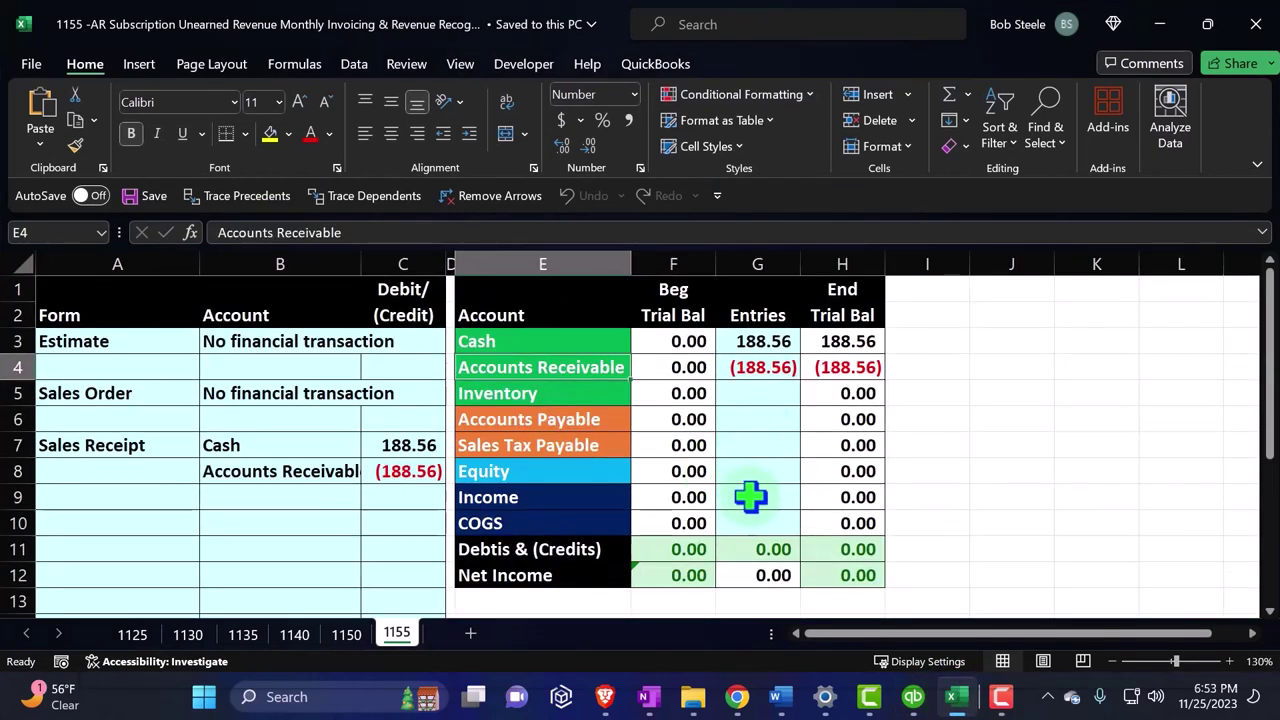
click(112, 343)
click(177, 294)
Review the Sales Receipt entry in A7:C8 and its effect on the ending Cash and Accounts Receivable balances, then return to QuickBooks.
click(205, 380)
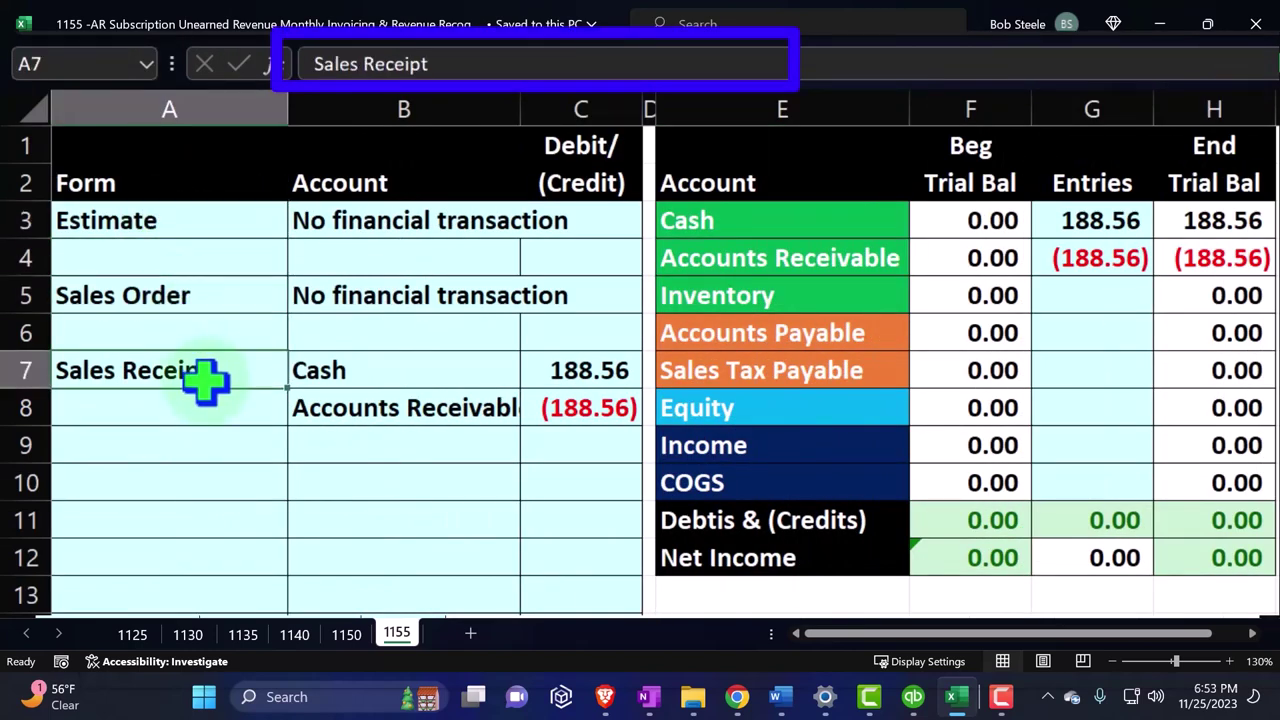
drag(200, 368, 566, 407)
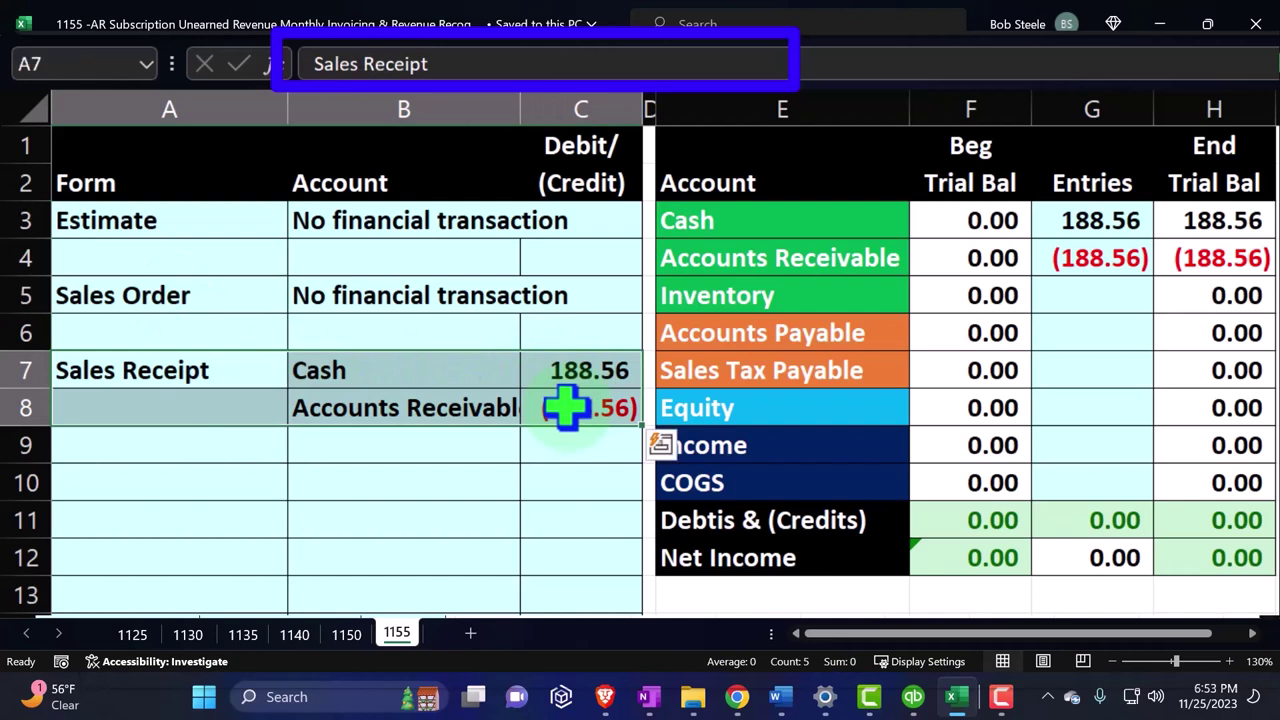
click(1237, 222)
click(1234, 252)
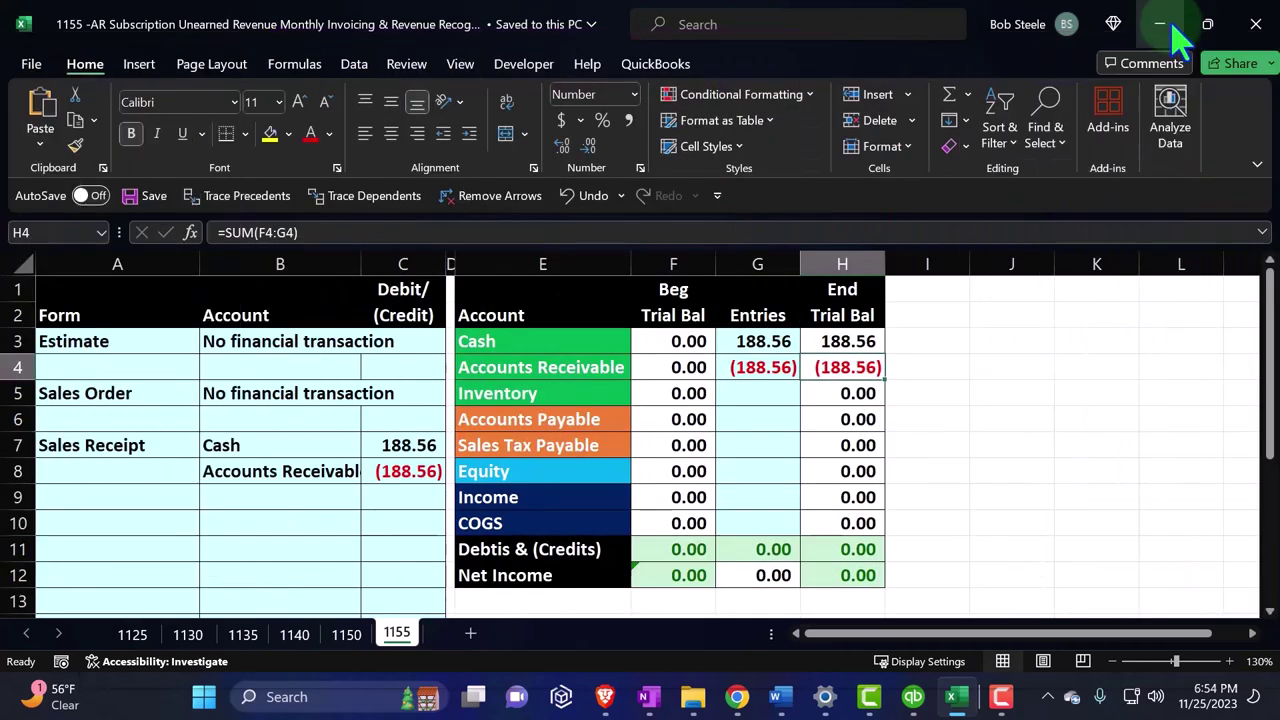
click(1160, 20)
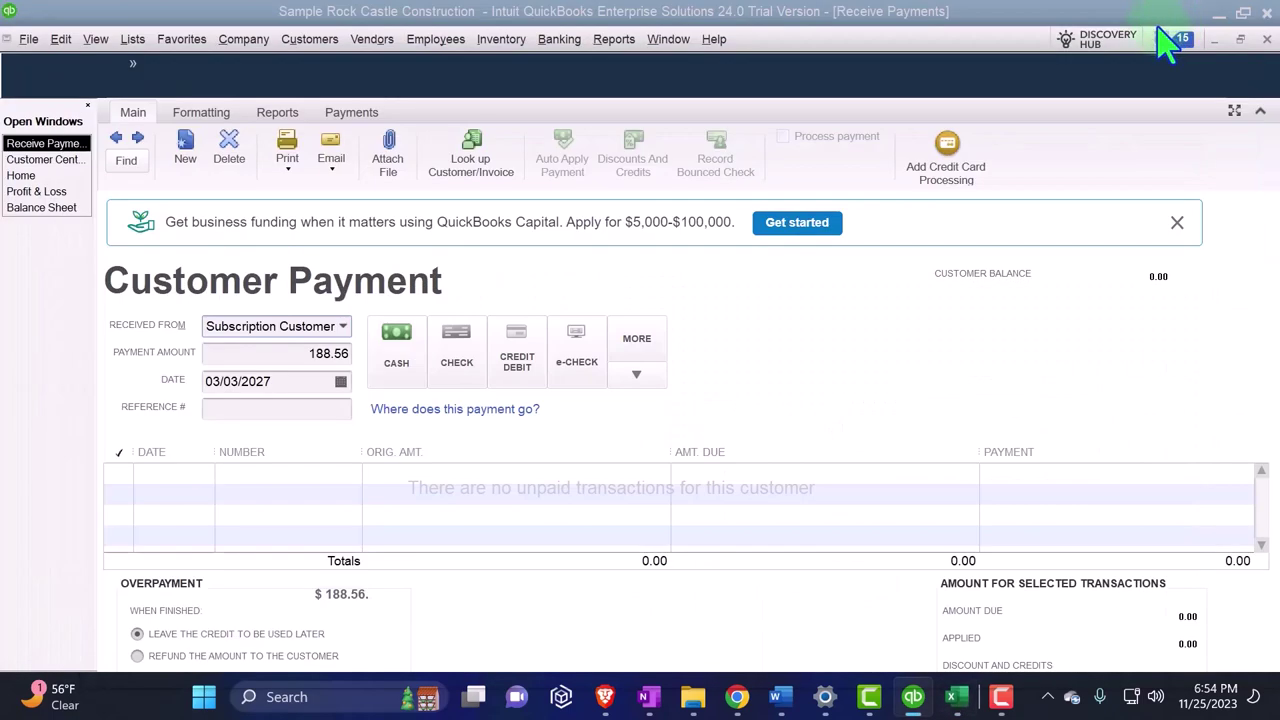
Close the customer payment and check Accounts Receivable on the Balance Sheet.
click(1266, 39)
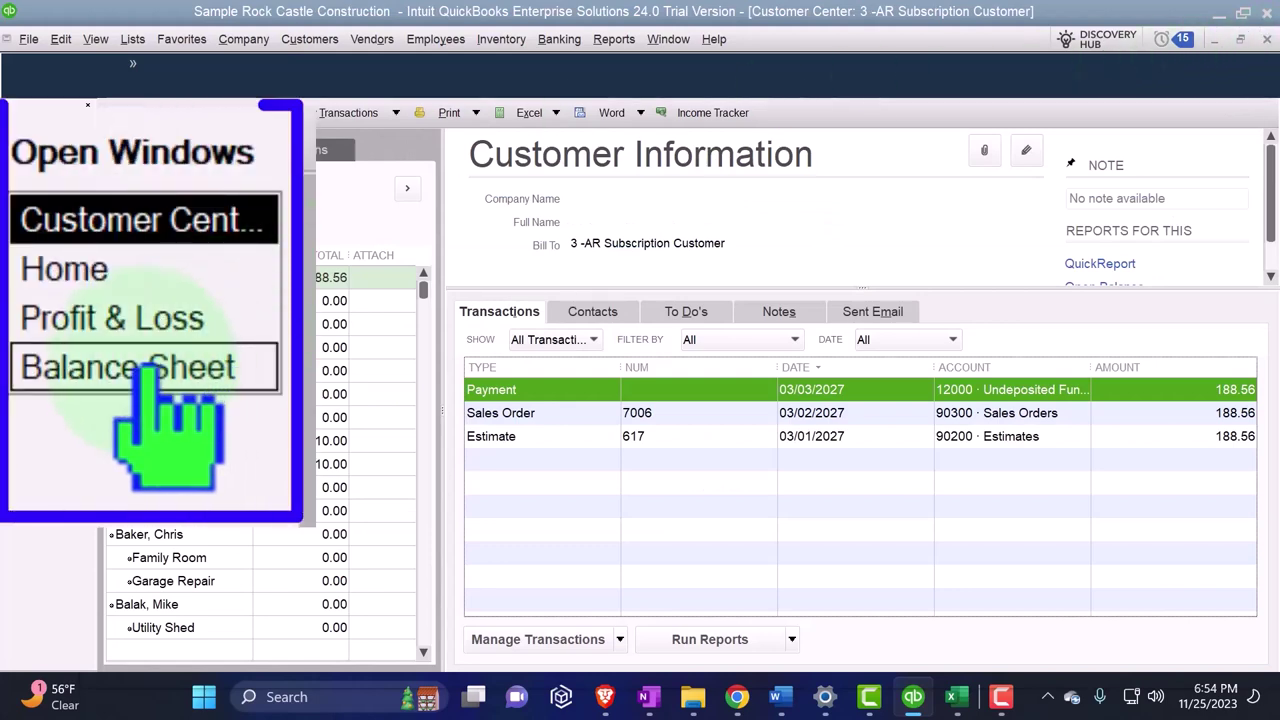
click(41, 191)
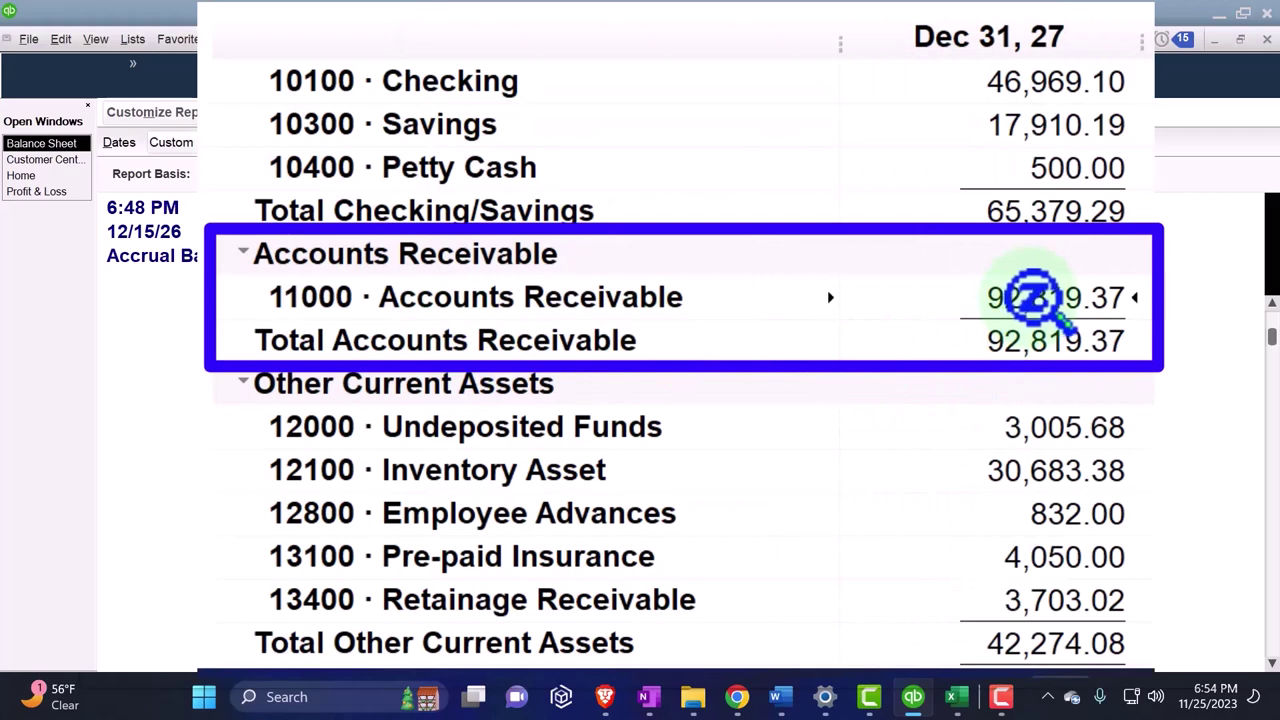
Open the Customer Balance Detail report from the customer and receivables reports.
click(620, 43)
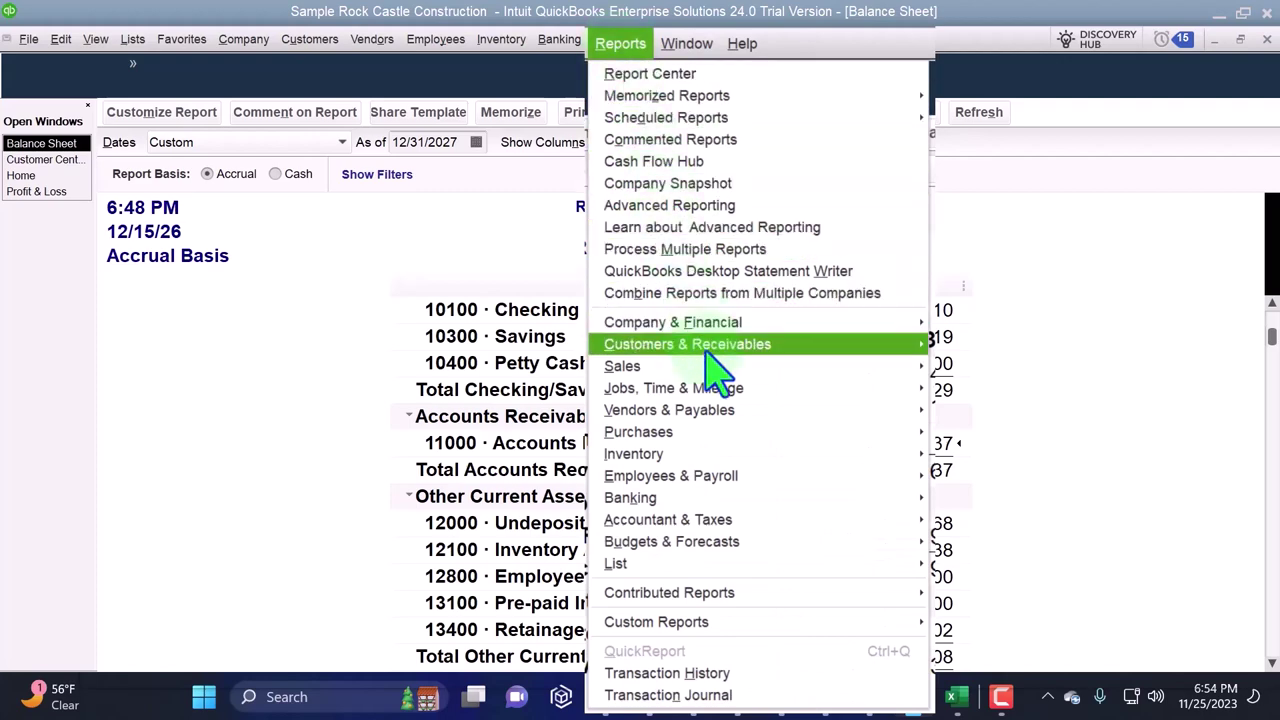
mouse_move(855, 344)
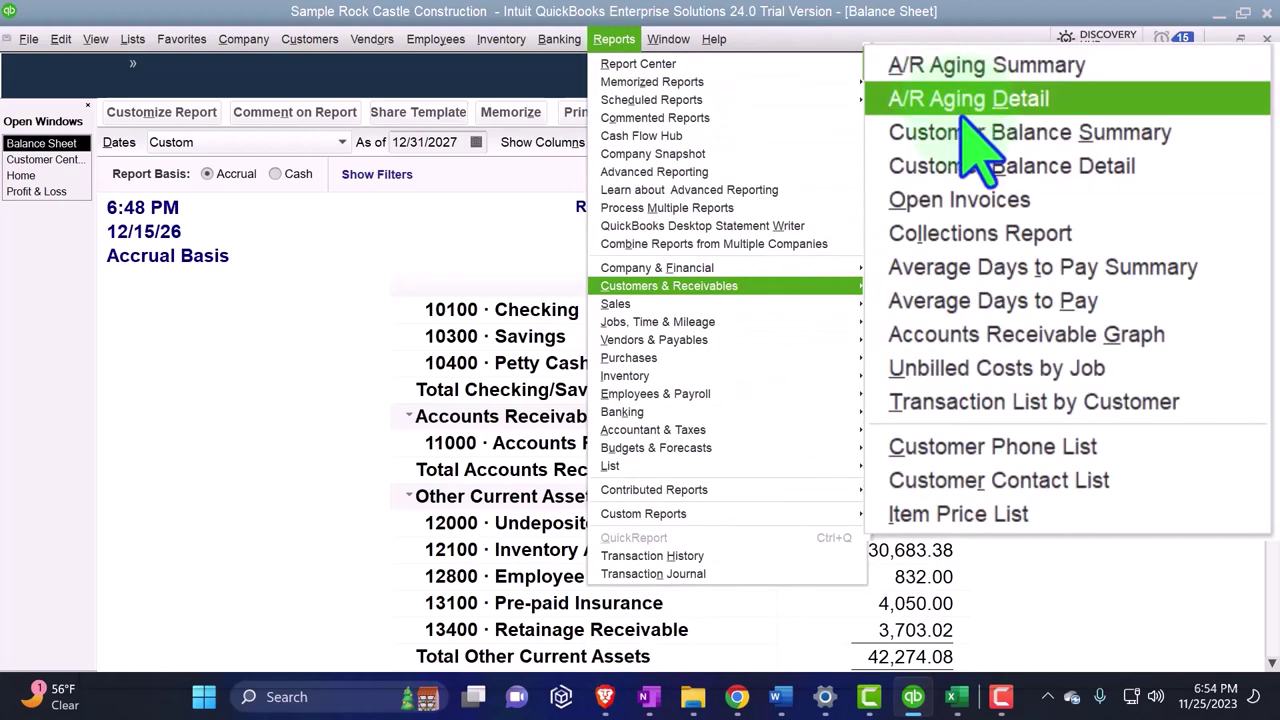
click(1100, 172)
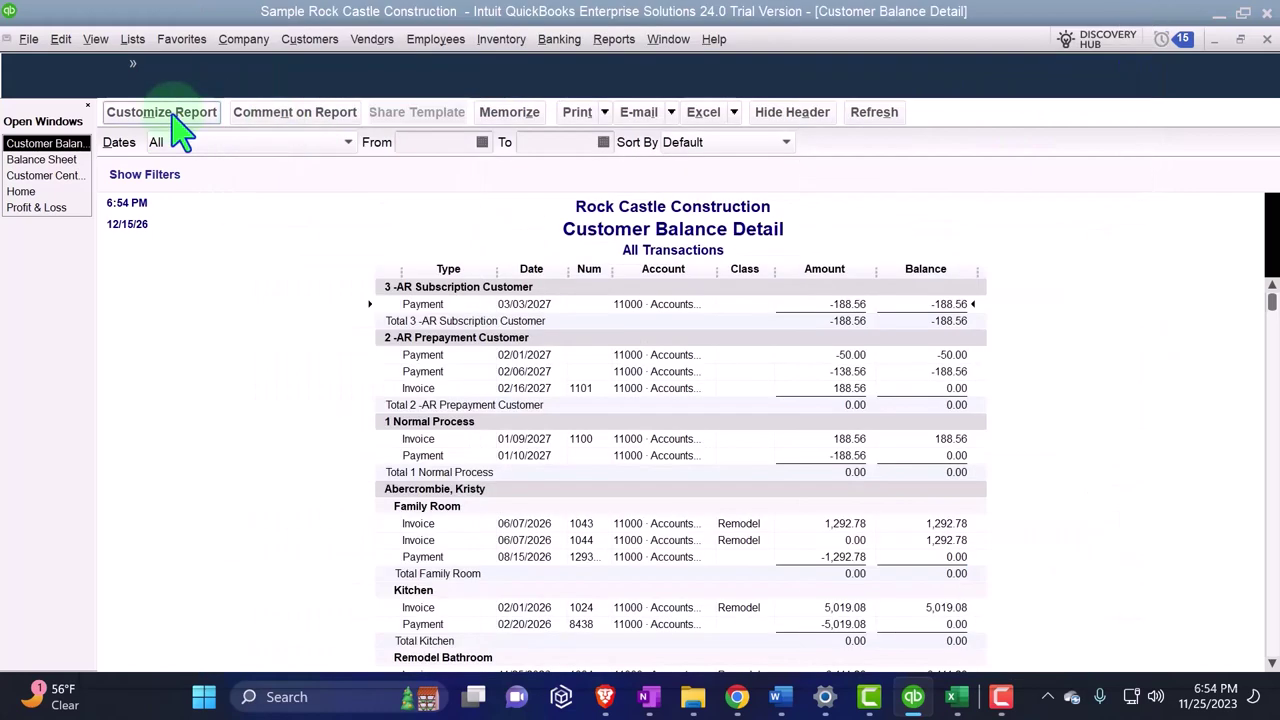
Set the Customer Balance Detail column label font size to 12, including all related fonts, and apply the report changes.
click(163, 114)
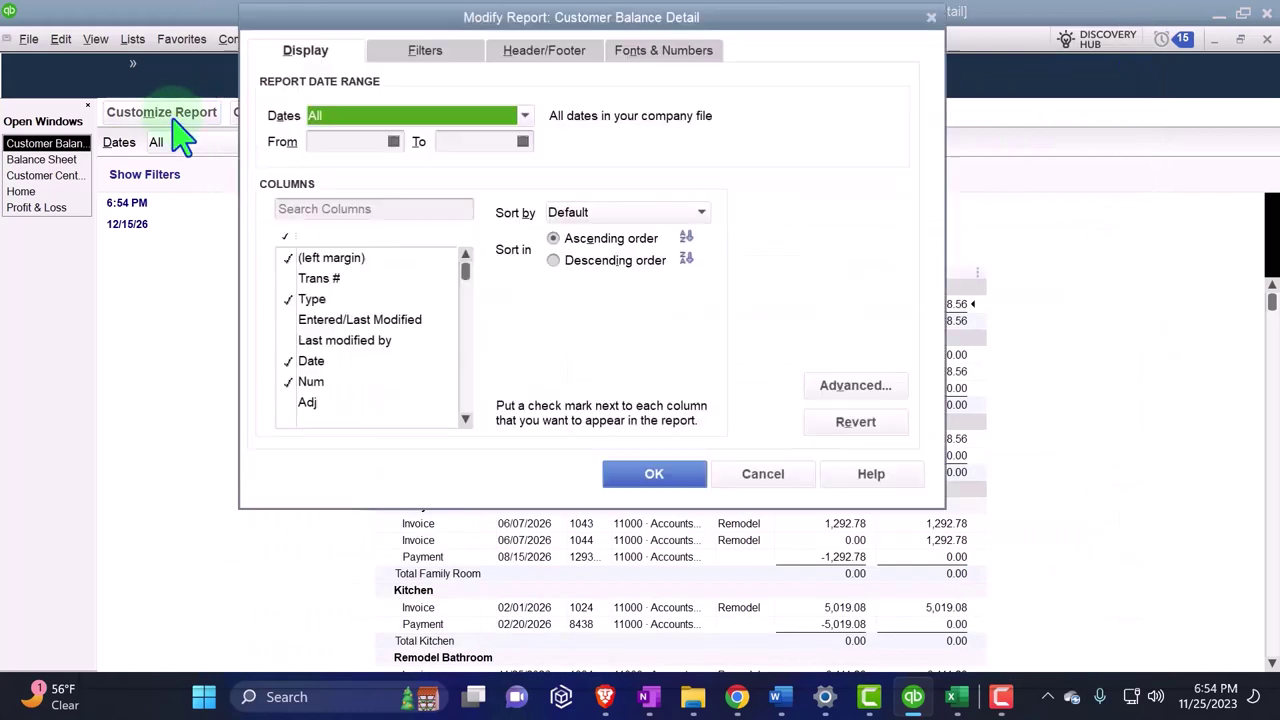
click(663, 50)
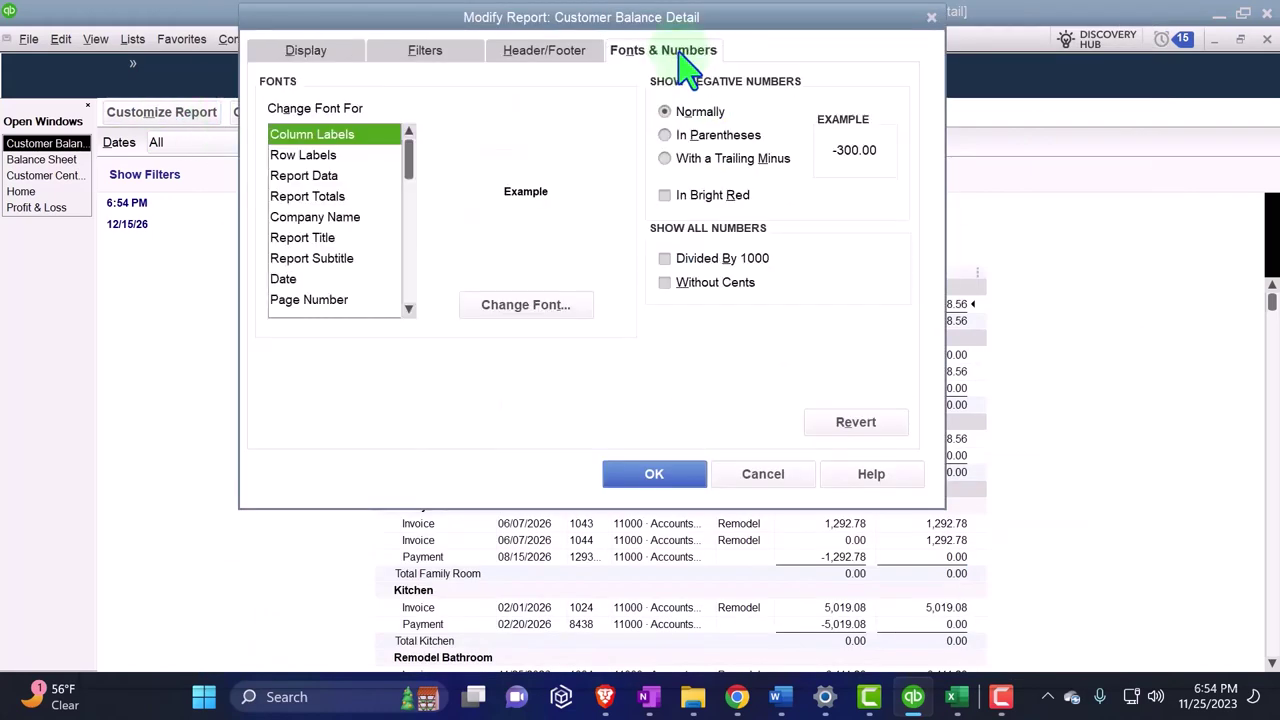
click(570, 305)
click(537, 250)
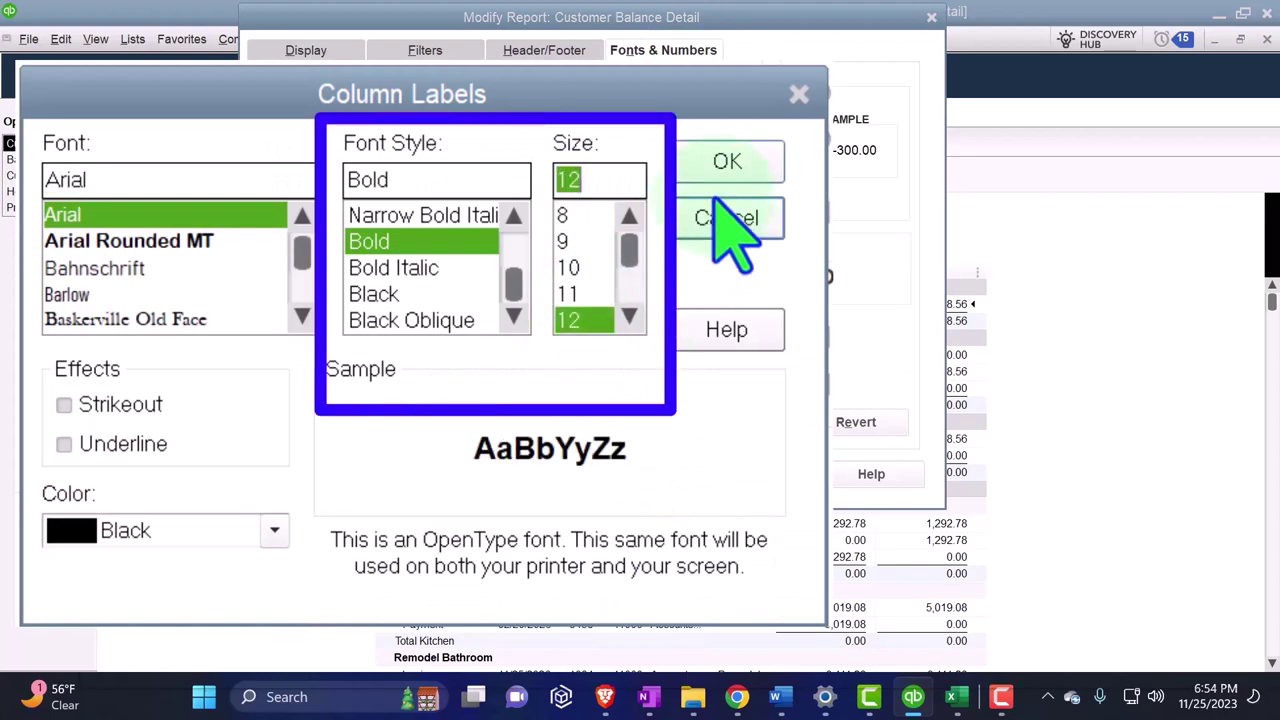
click(618, 169)
click(514, 343)
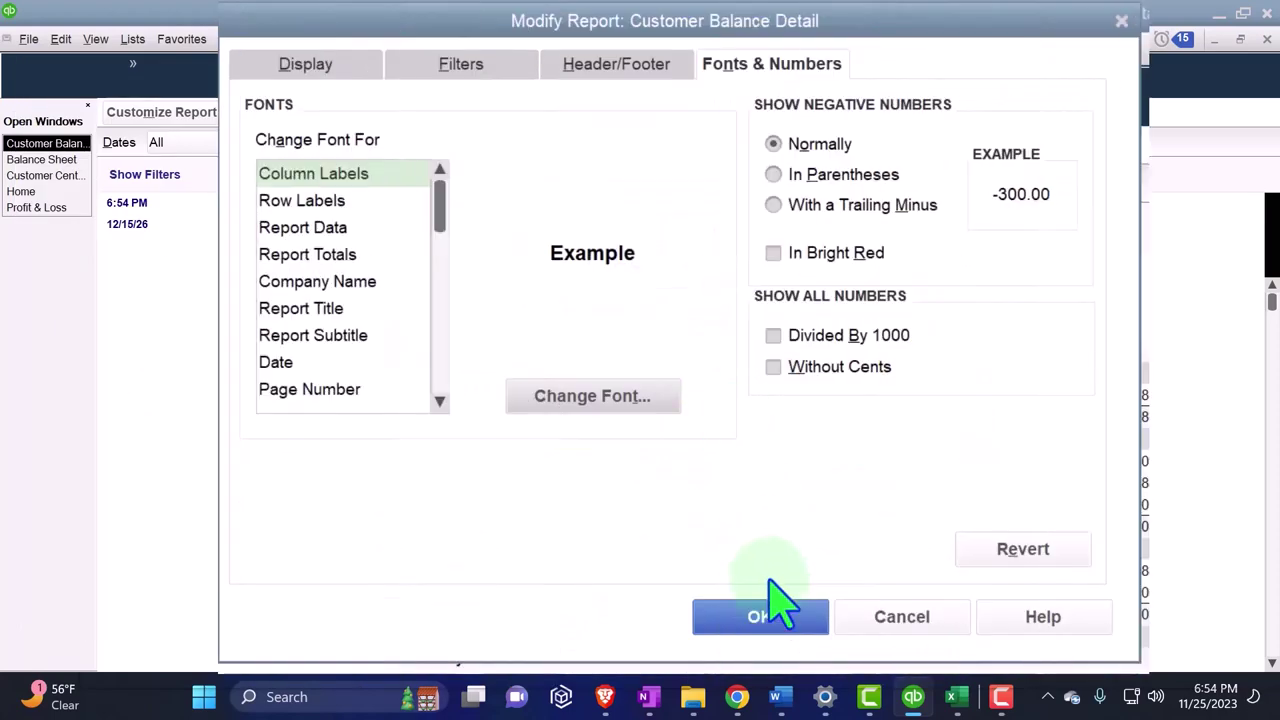
click(762, 617)
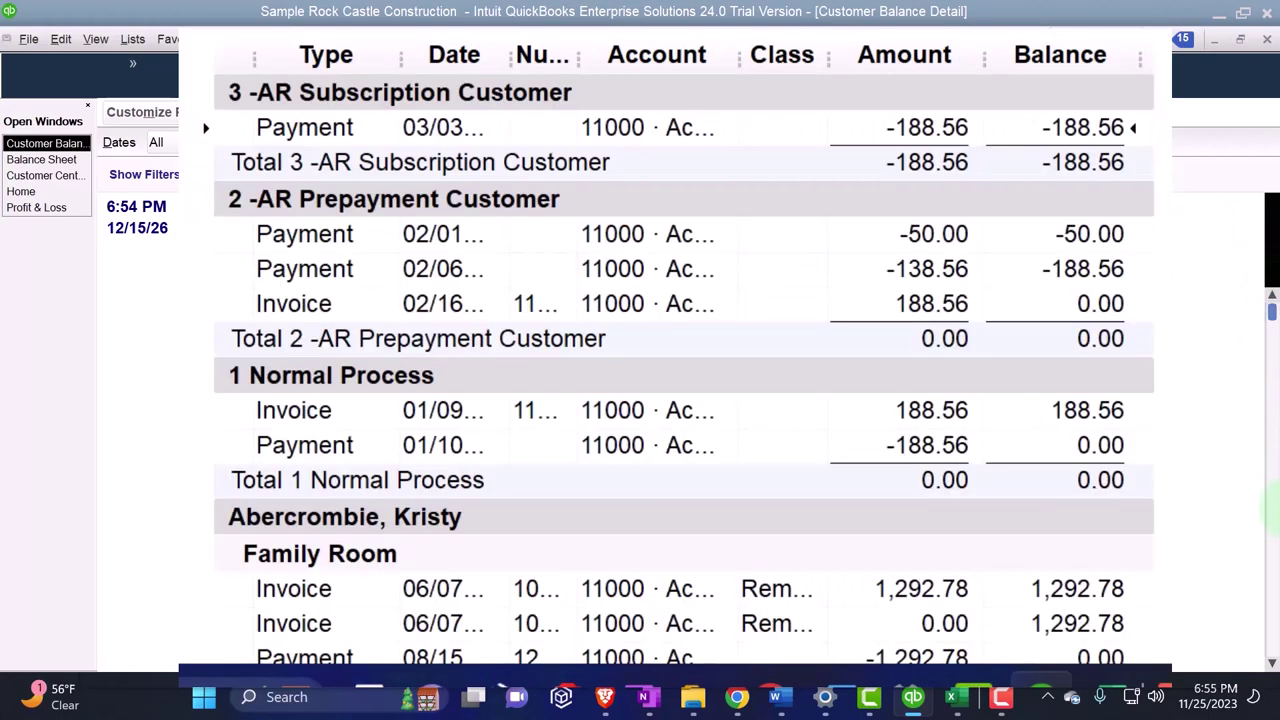
Compare the Customer Balance Detail total with Accounts Receivable on the Balance Sheet, and return to the home page.
drag(1270, 320, 1262, 662)
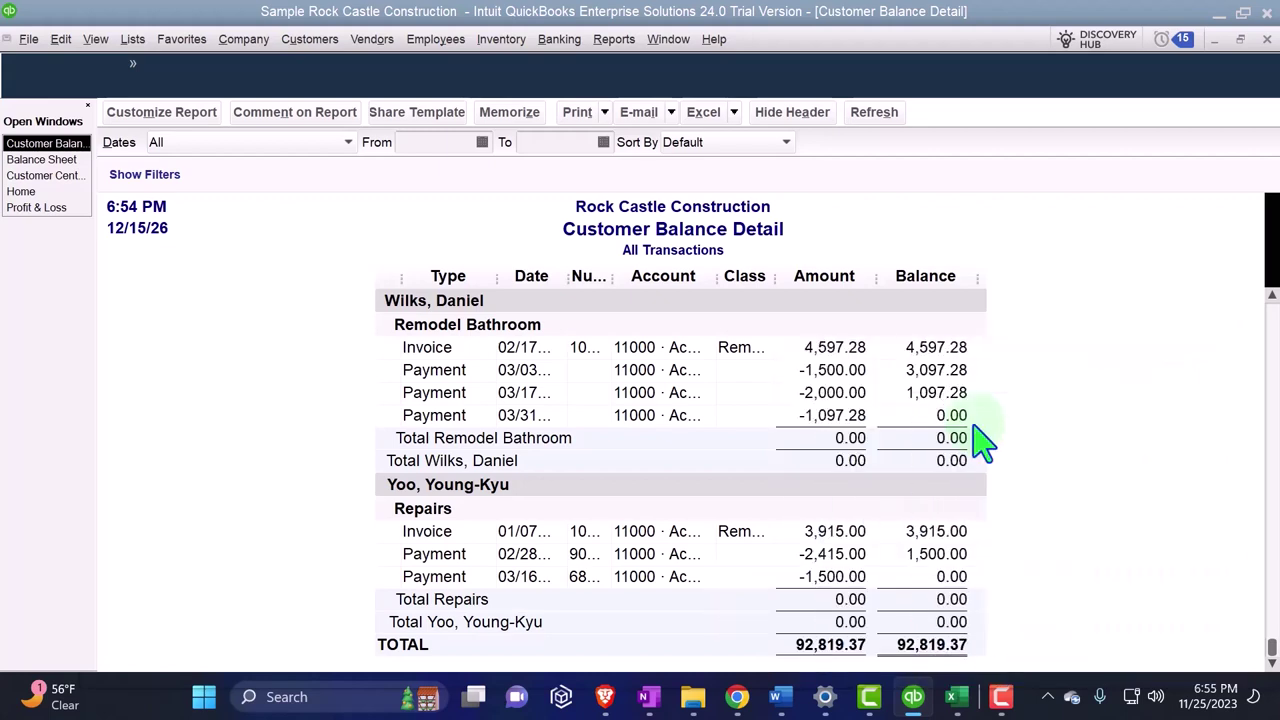
click(41, 159)
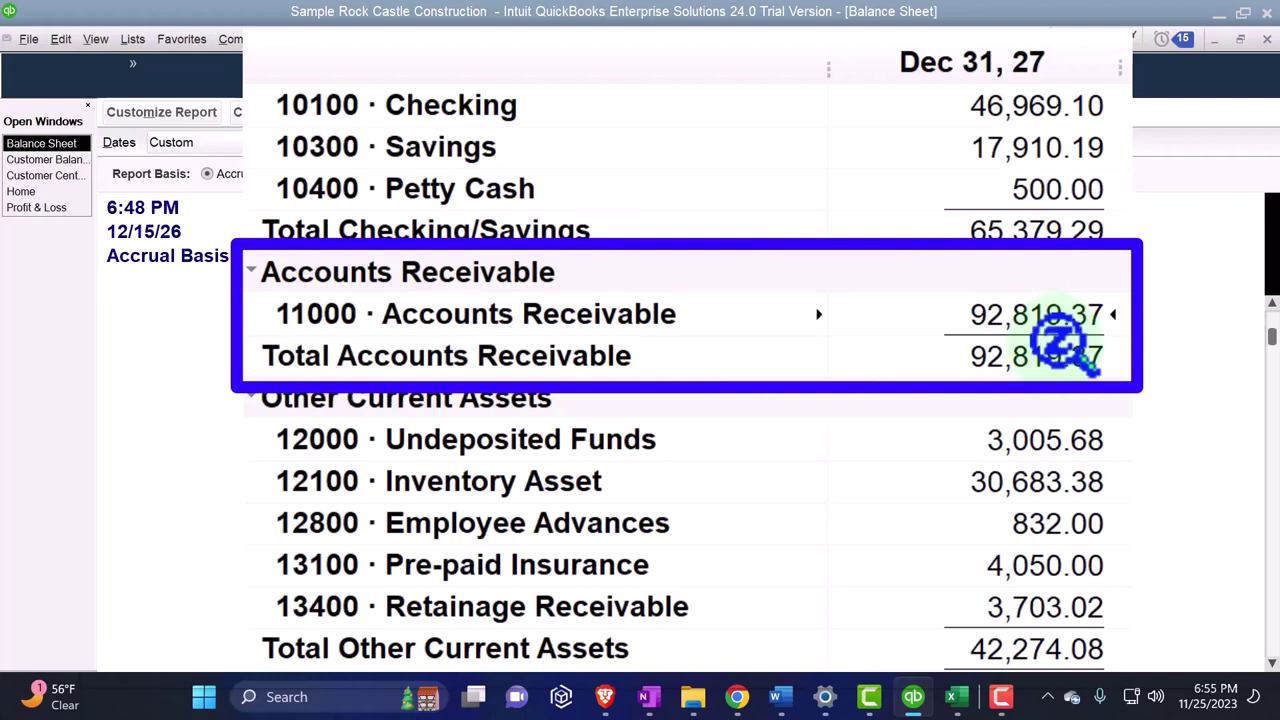
scroll(1060, 345, down, 6)
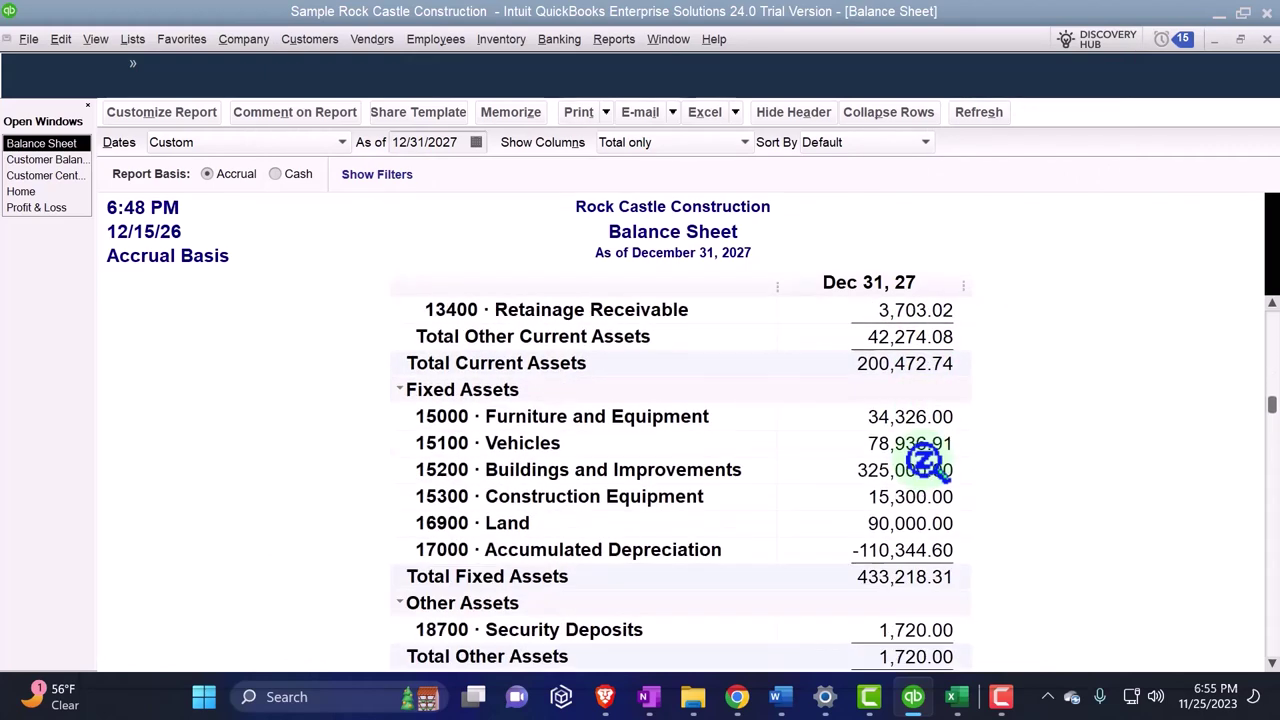
scroll(925, 460, down, 3)
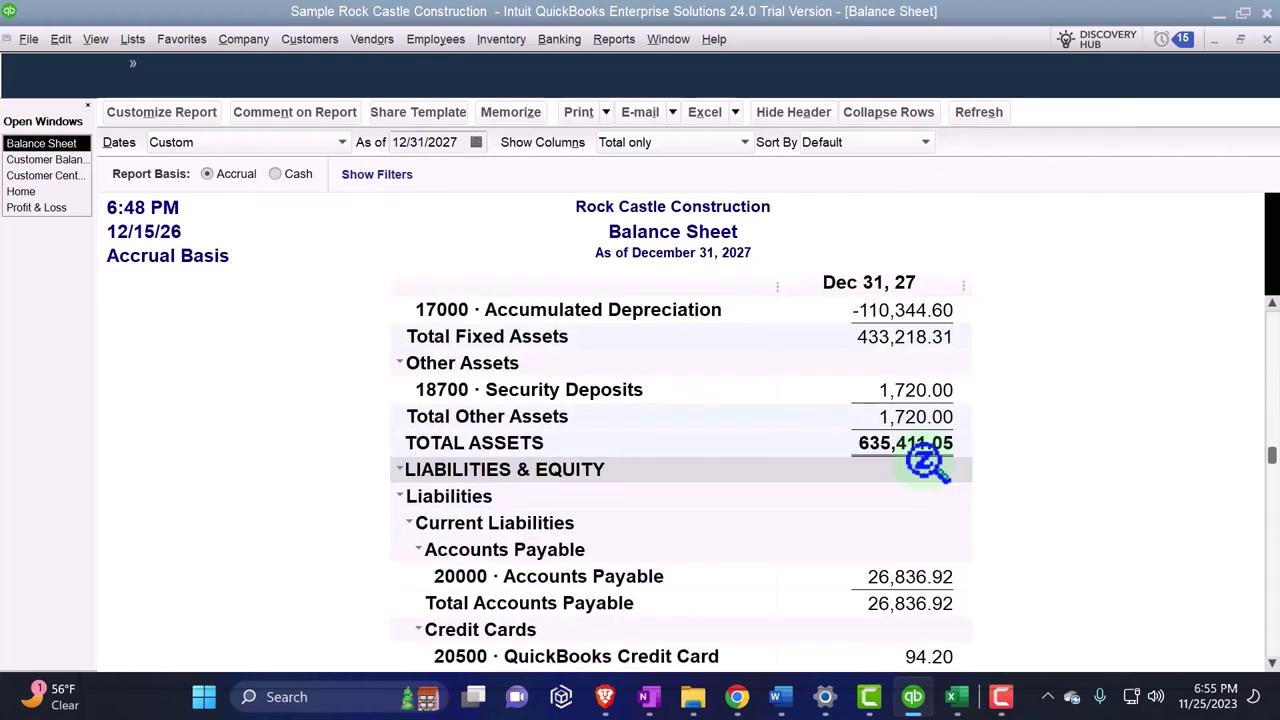
scroll(928, 462, up, 5)
scroll(925, 460, up, 2)
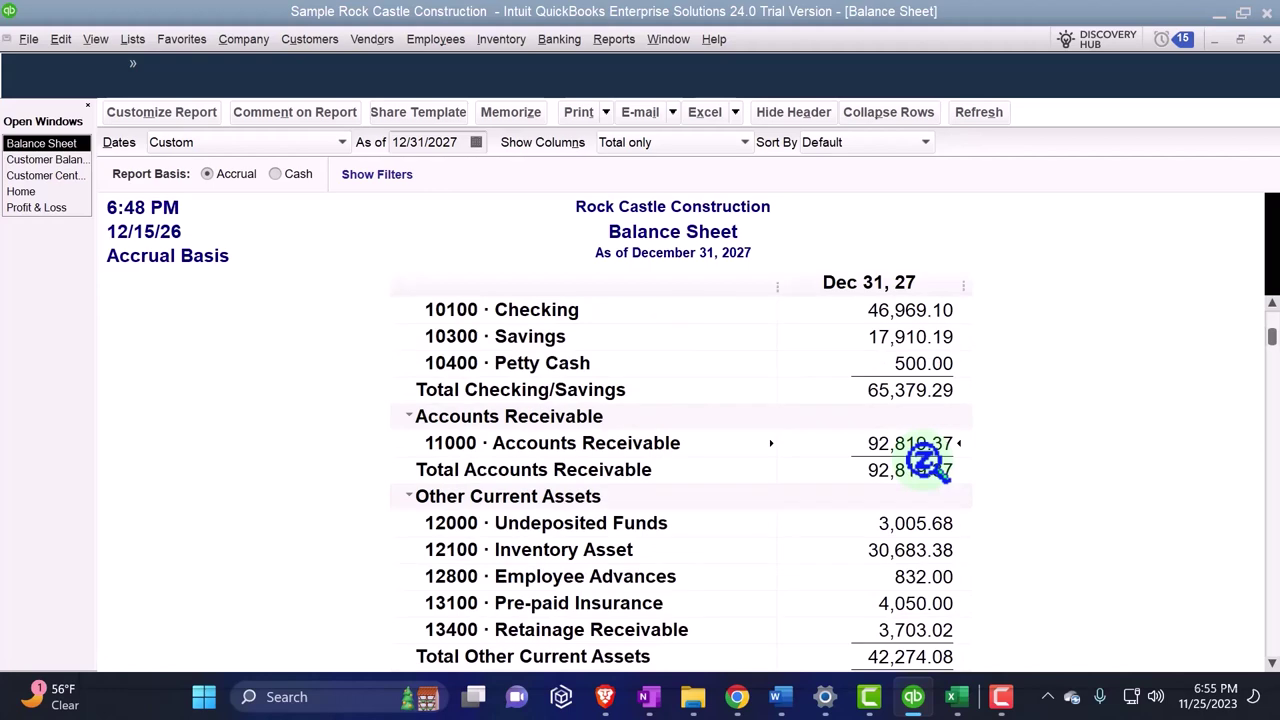
click(28, 190)
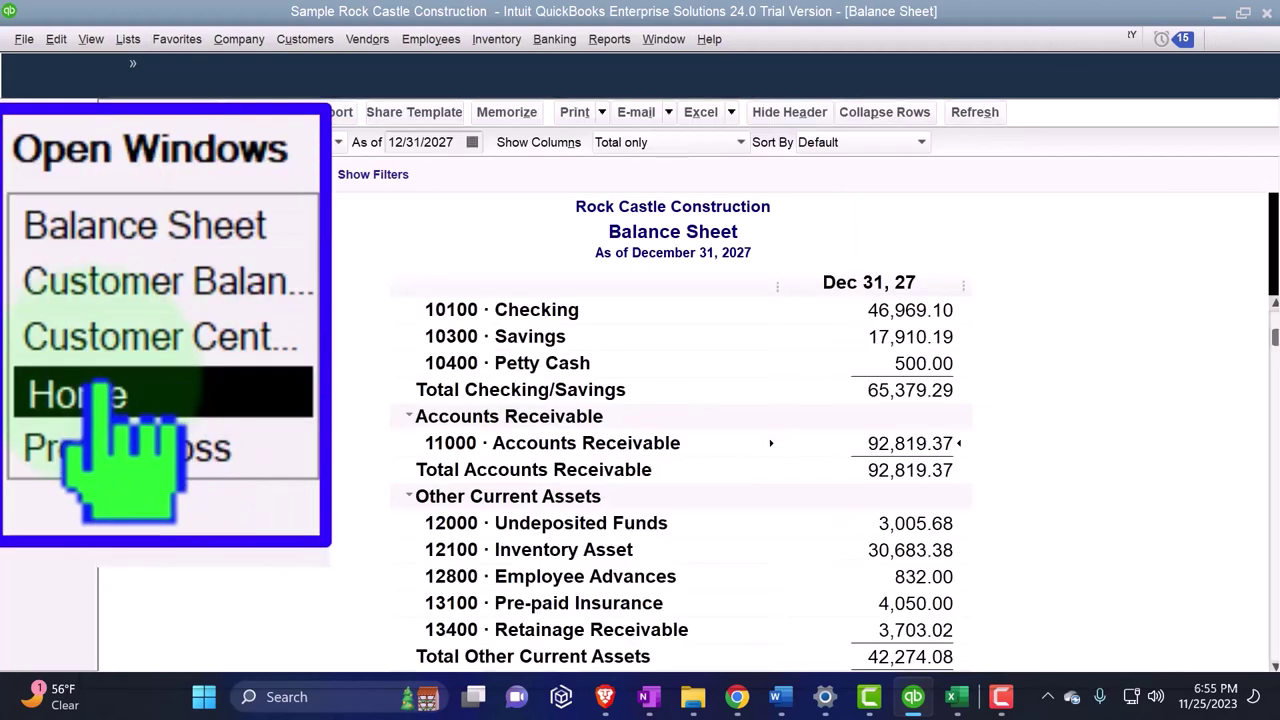